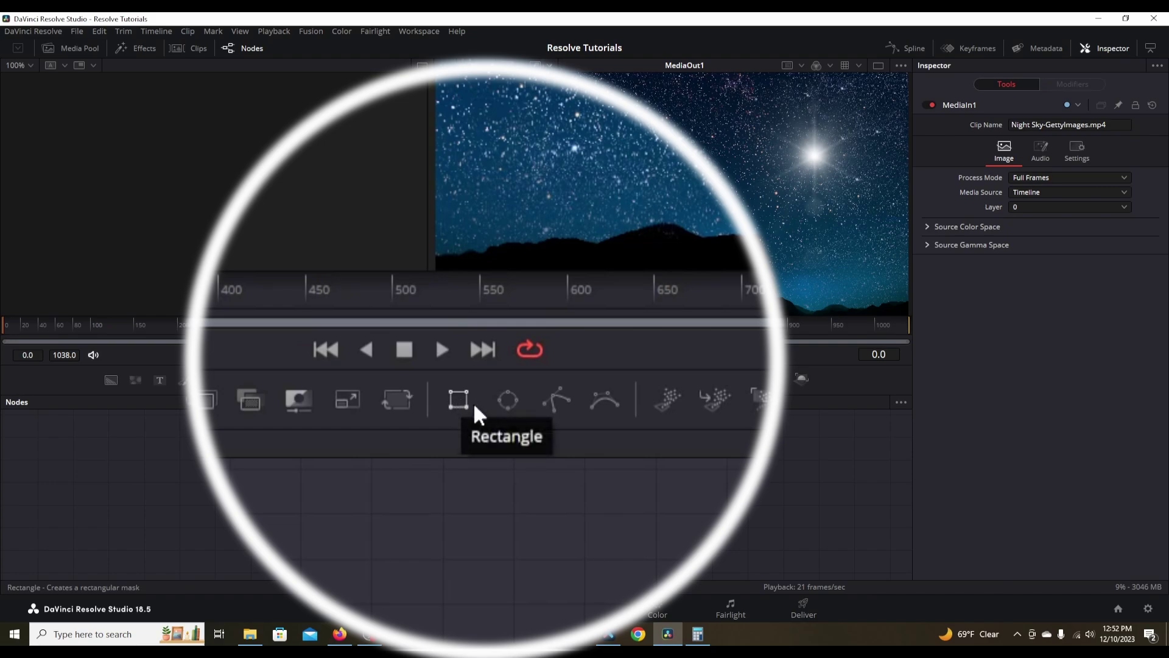
# Step: Drag the Rectangle tool into the graph to create a Rectangle1 mask node
pyautogui.moveTo(466, 401); pyautogui.dragTo(335, 563)
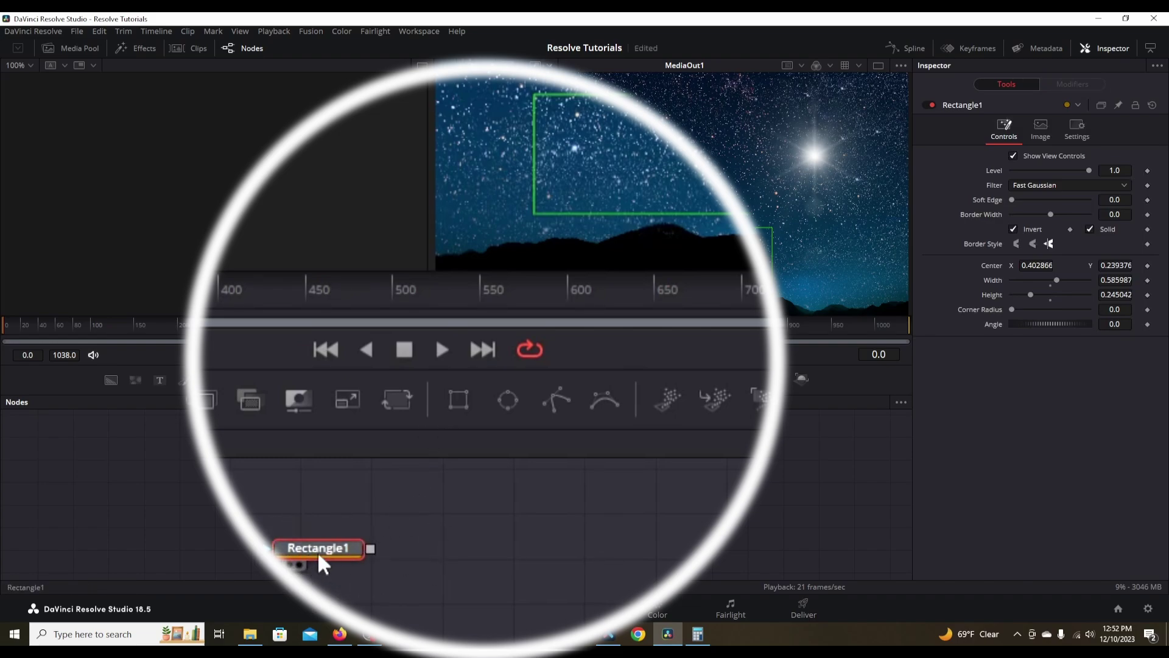
# Step: Position Rectangle1 in the graph, load it into the left viewer, then switch to a single wide viewer
pyautogui.moveTo(316, 551); pyautogui.dragTo(327, 542)
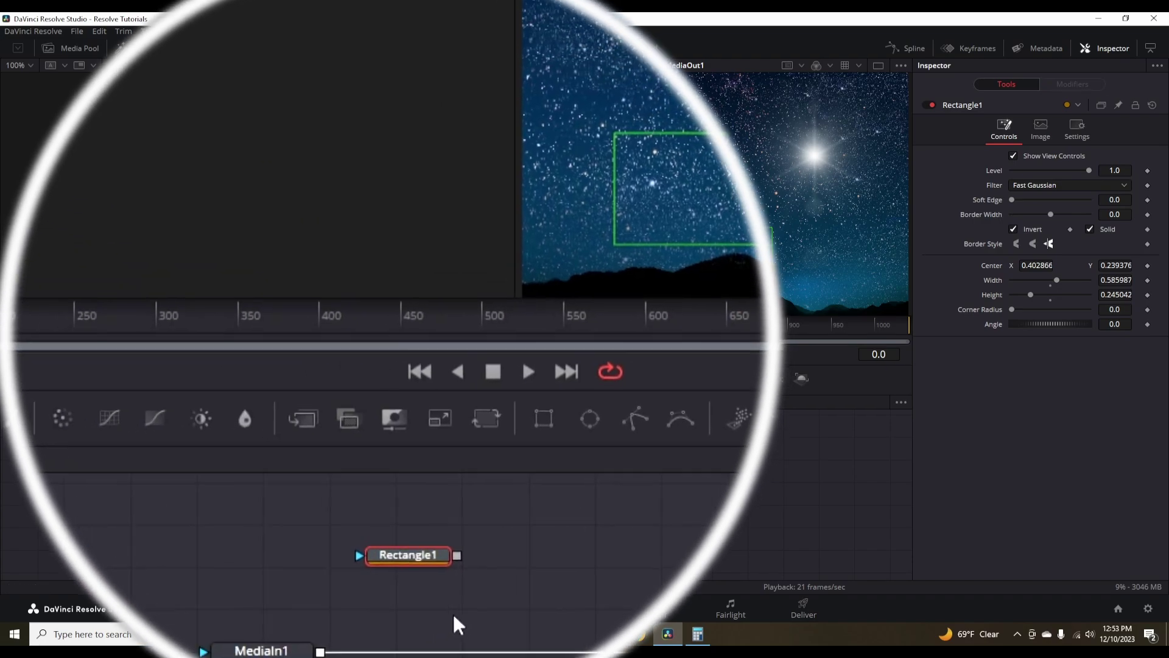
pyautogui.moveTo(556, 542); pyautogui.dragTo(554, 528)
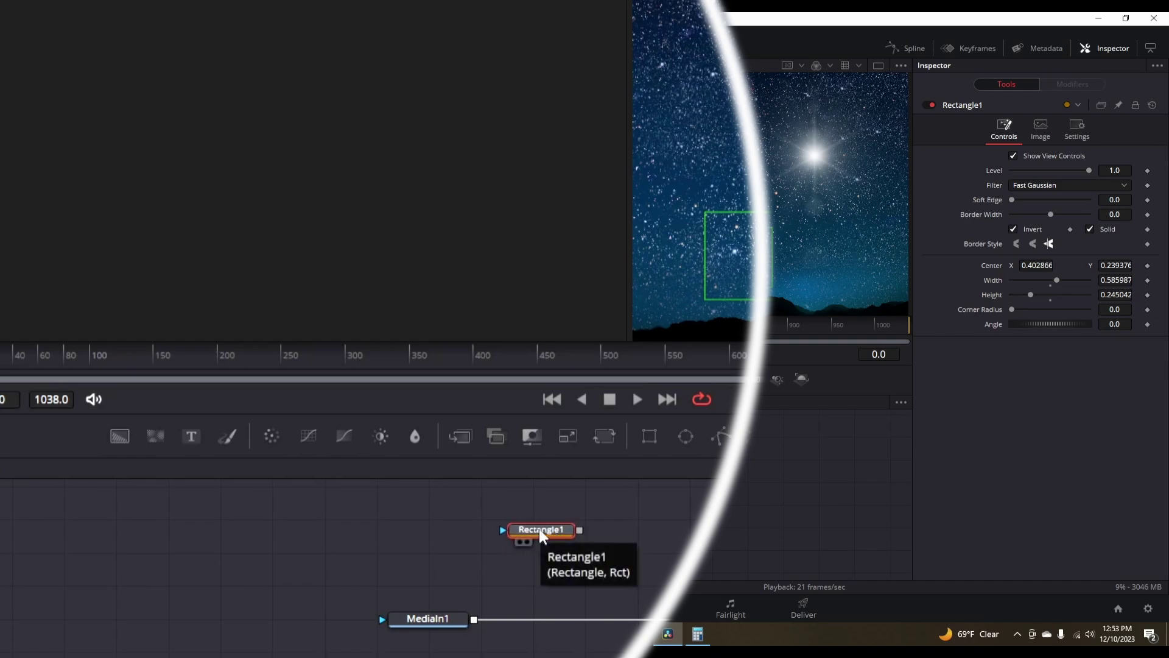
pyautogui.press('1')
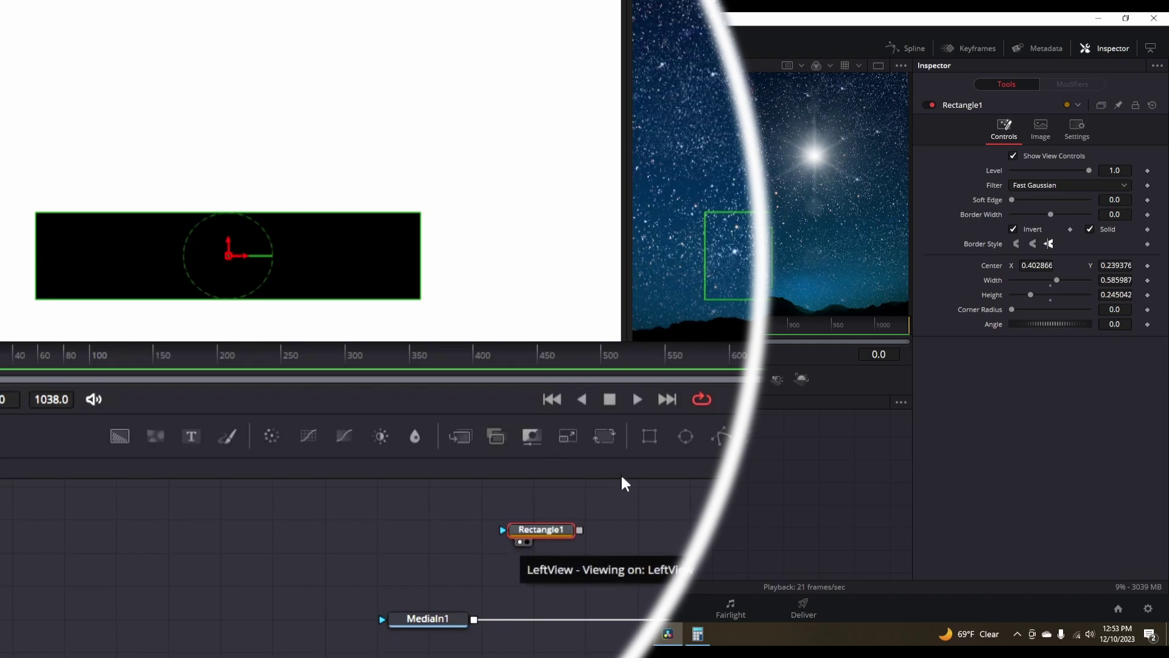
pyautogui.click(876, 65)
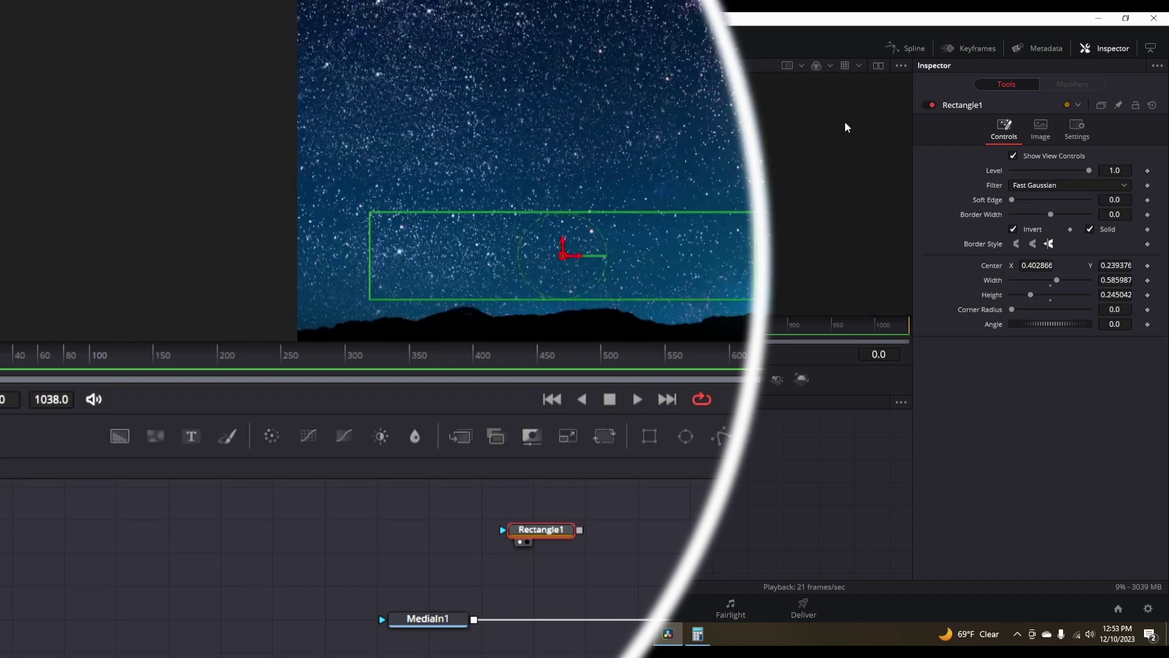
# Step: Restore the dual viewers and move the rectangle's centre to X 0.466724, Y 0.521985
pyautogui.click(880, 67)
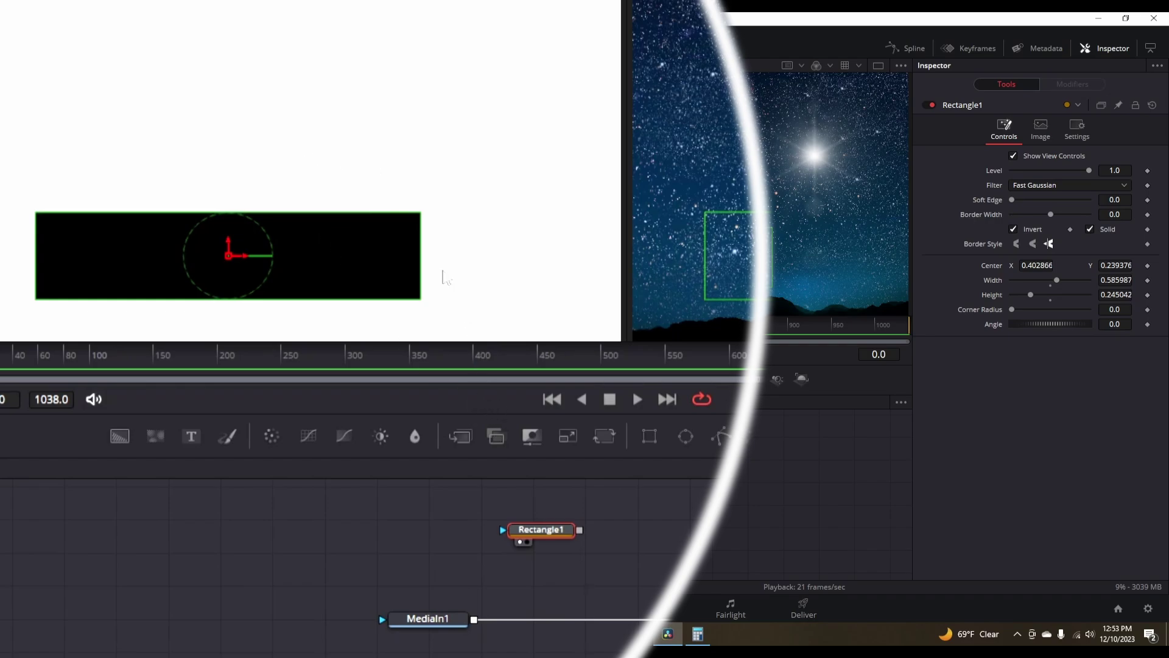
pyautogui.moveTo(228, 255); pyautogui.dragTo(269, 156)
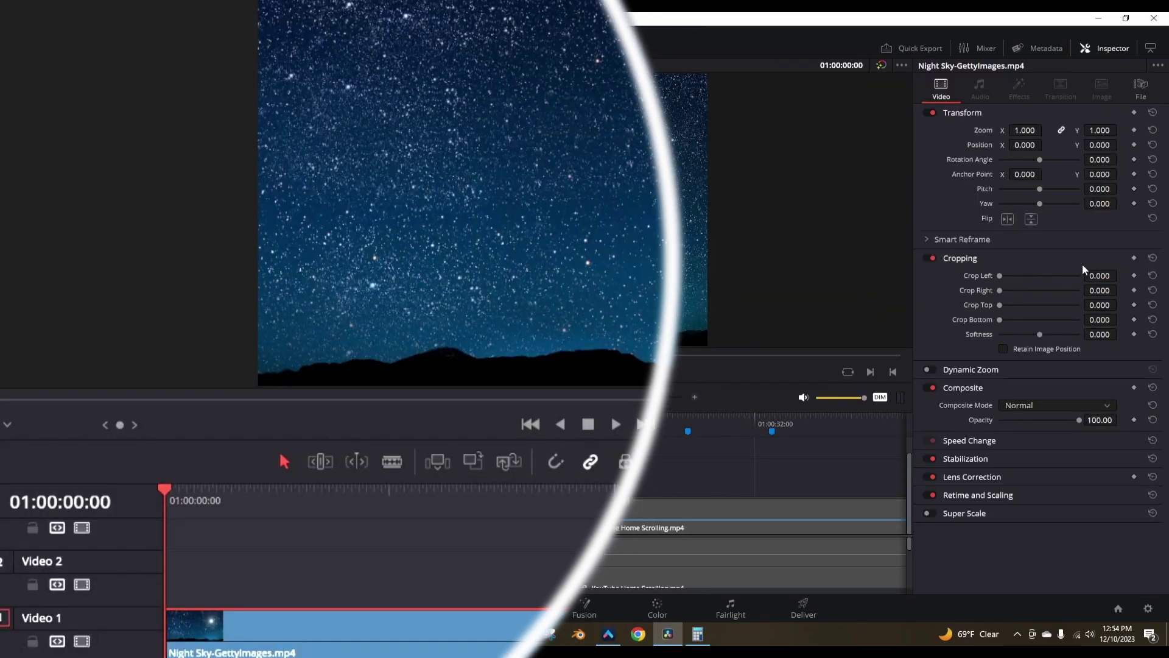
# Step: Crop the night-sky clip's edges on the Edit page, with a left crop of 210
pyautogui.moveTo(1091, 275); pyautogui.dragTo(1109, 305)
pyautogui.moveTo(1099, 320); pyautogui.dragTo(1130, 319)
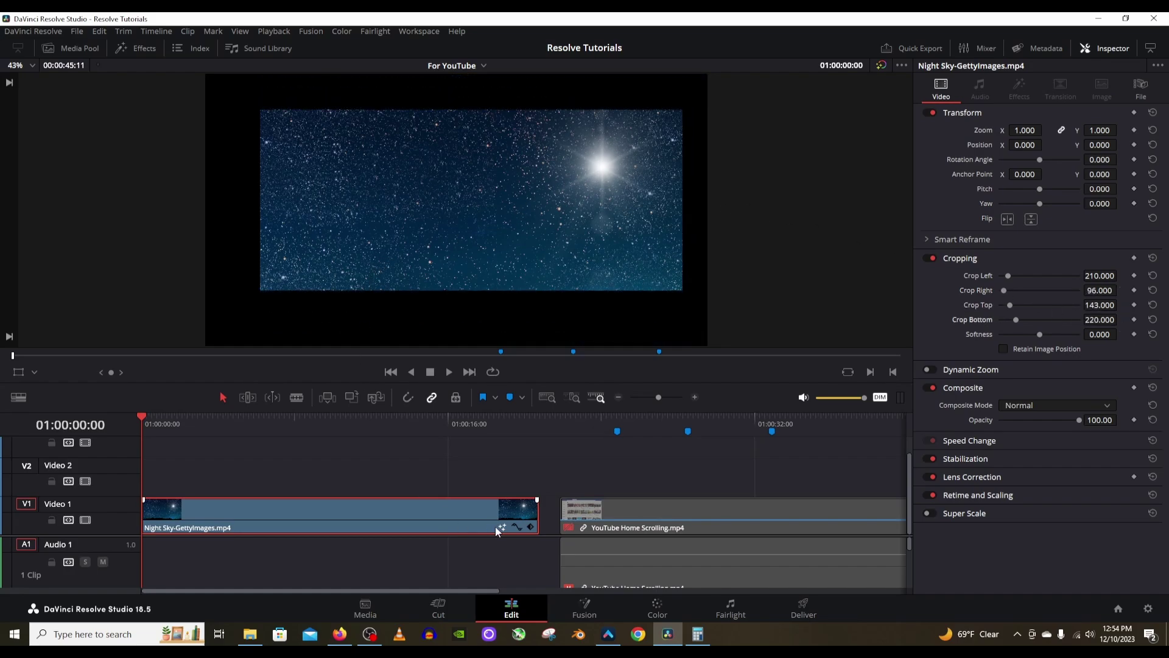
pyautogui.click(584, 607)
# Step: Un-invert and enlarge the rectangle mask, then connect Rectangle1 to MediaIn1's mask input
pyautogui.click(1014, 231)
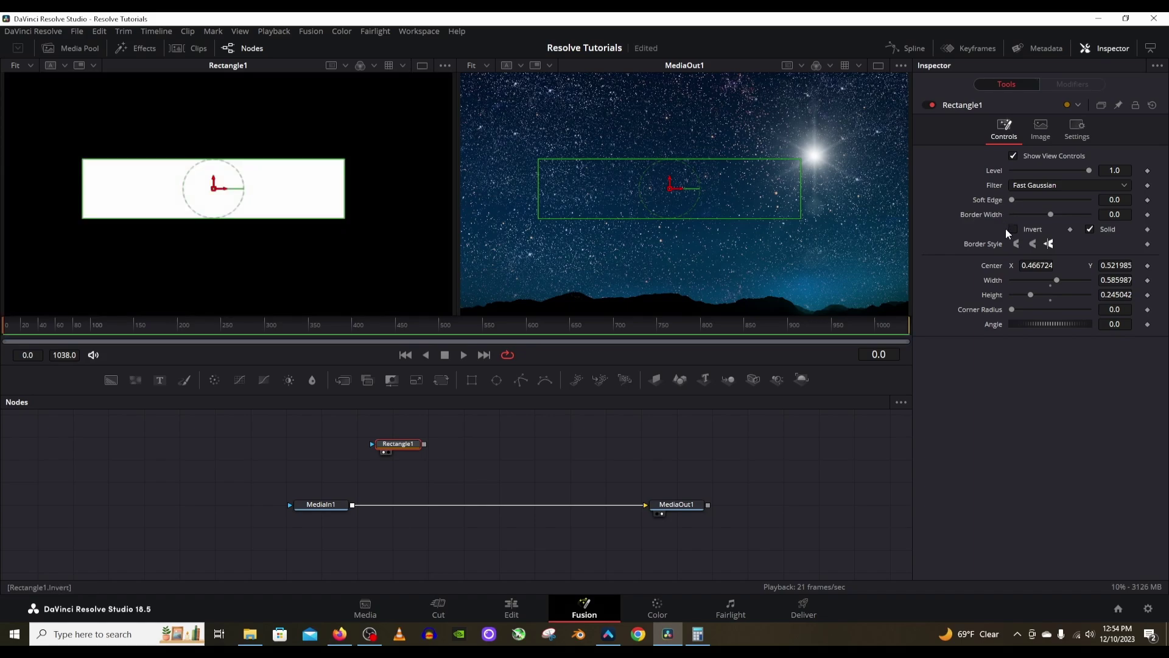
pyautogui.moveTo(413, 446); pyautogui.dragTo(412, 448)
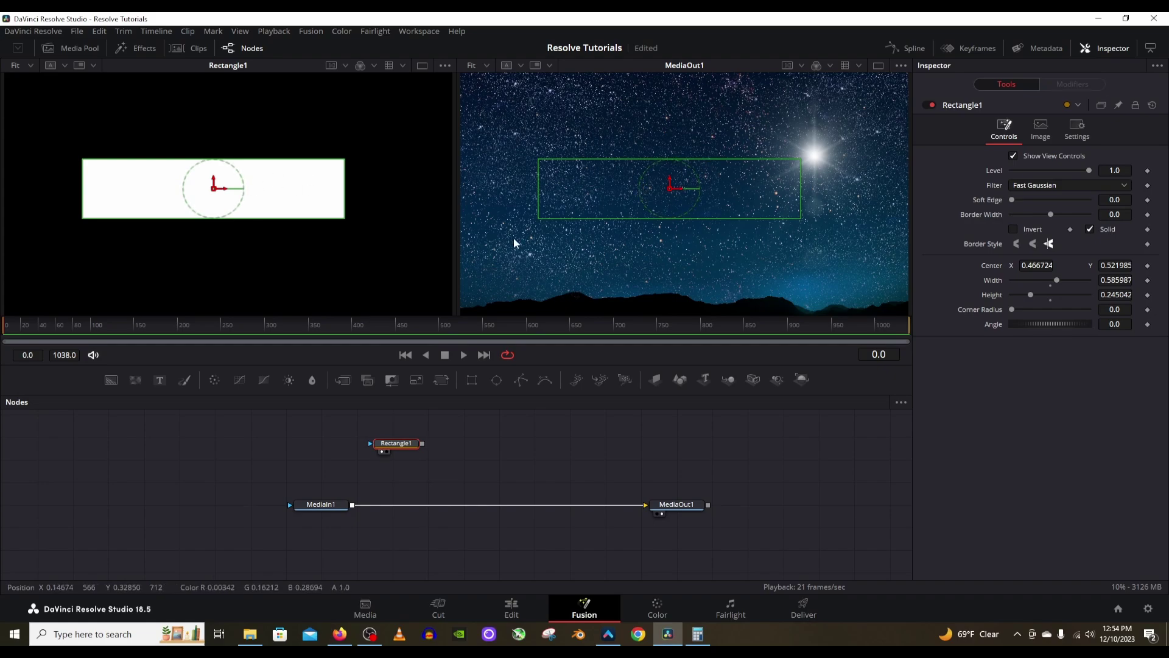
pyautogui.moveTo(535, 222); pyautogui.dragTo(515, 266)
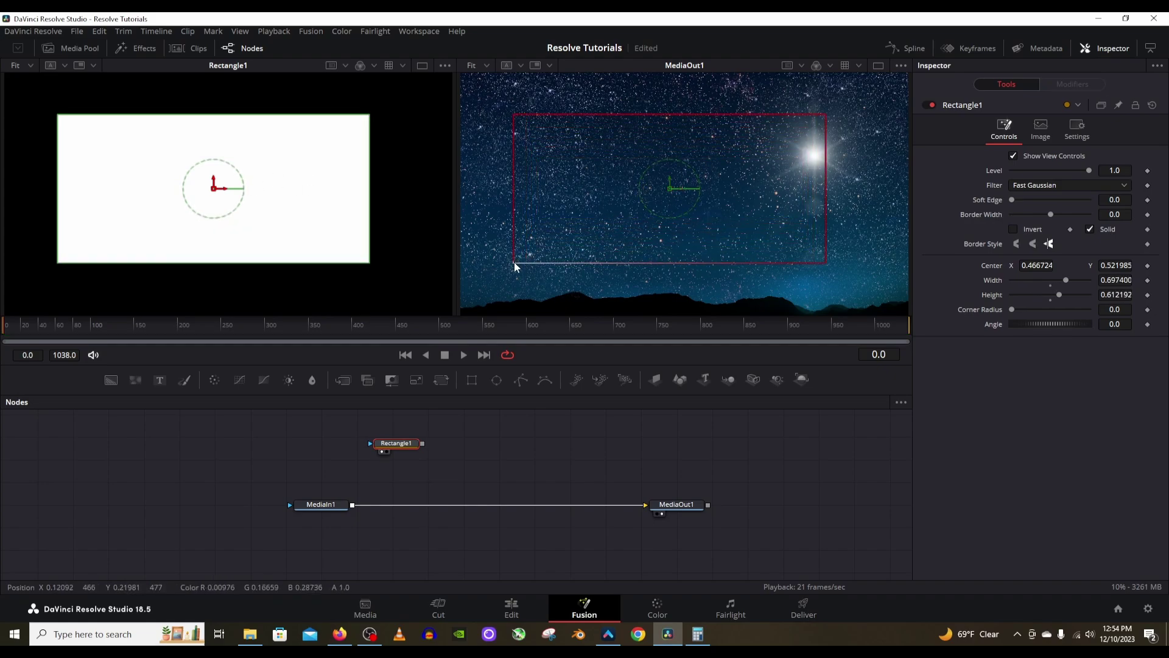
pyautogui.moveTo(422, 444); pyautogui.dragTo(306, 505)
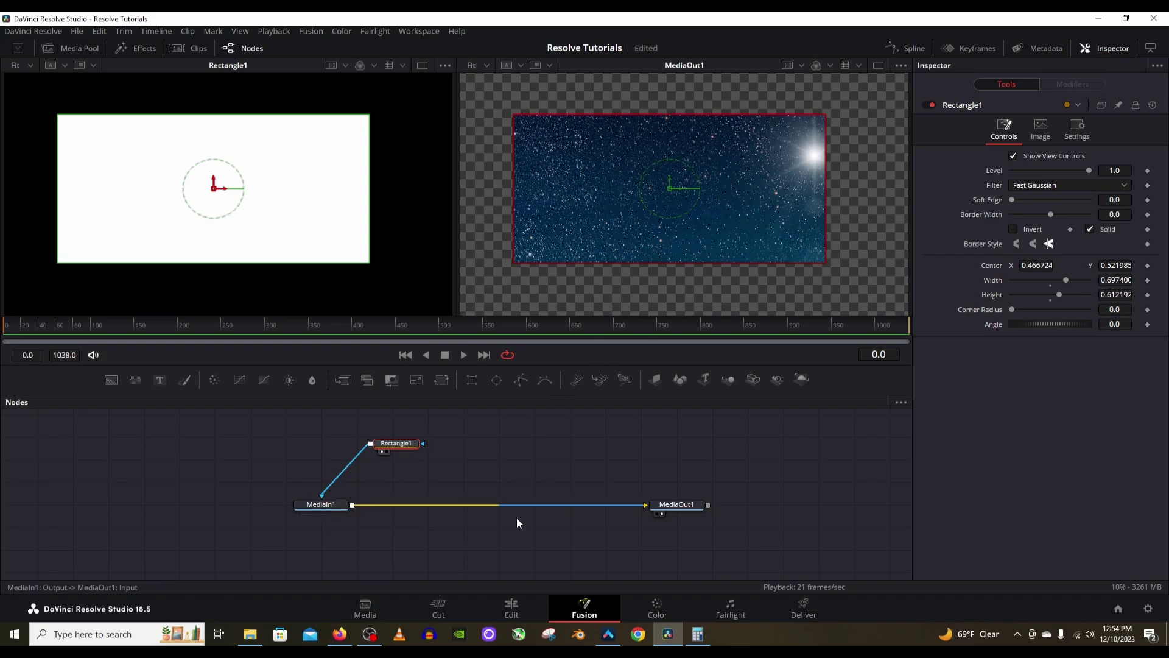
pyautogui.click(512, 609)
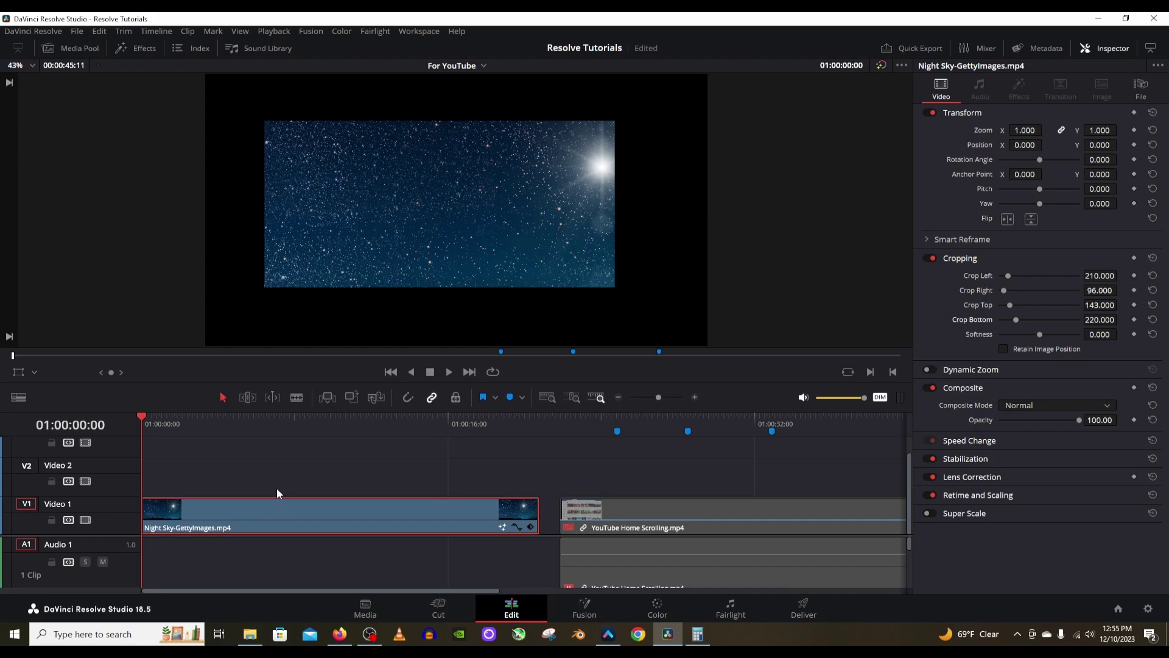
pyautogui.click(562, 601)
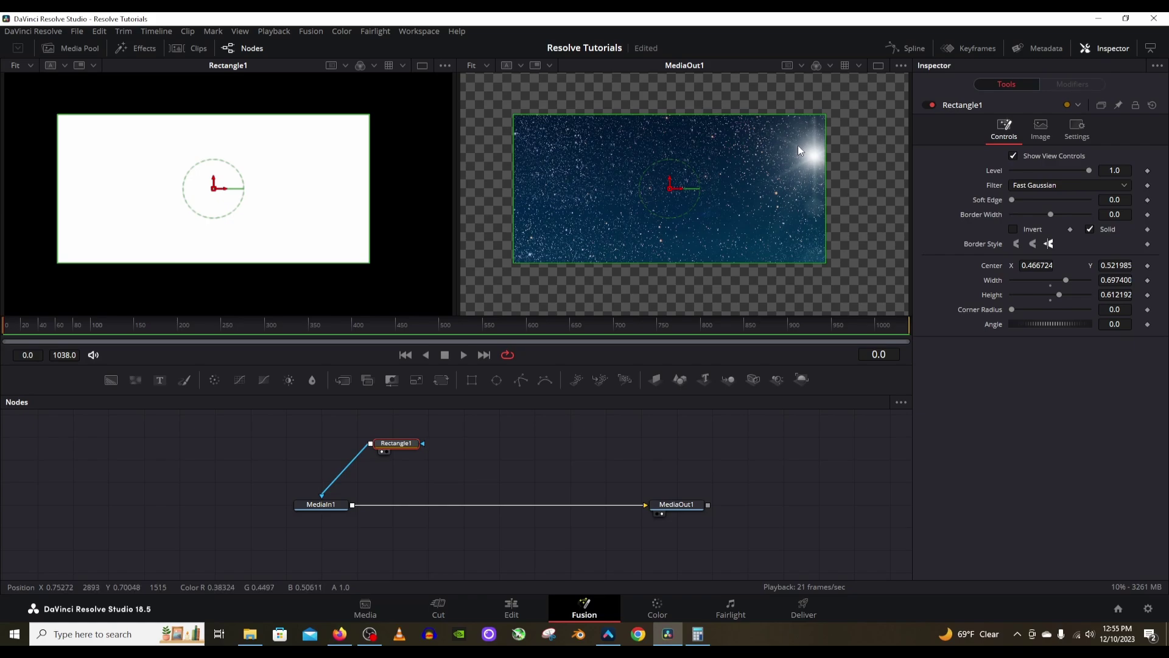
pyautogui.click(511, 608)
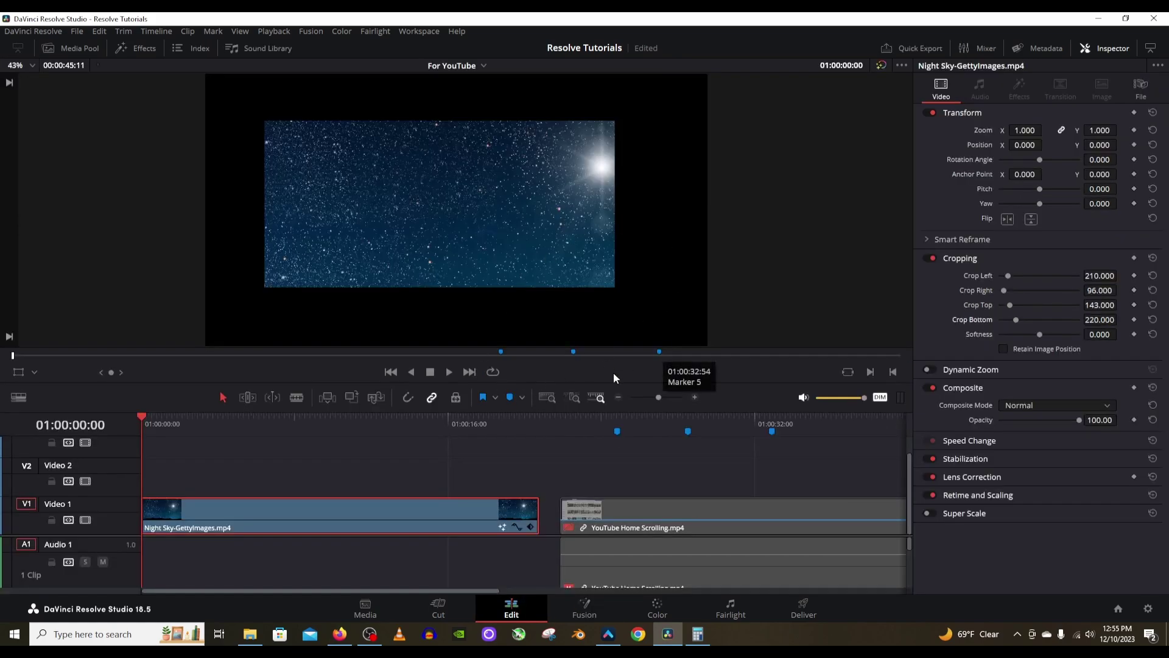
pyautogui.click(562, 612)
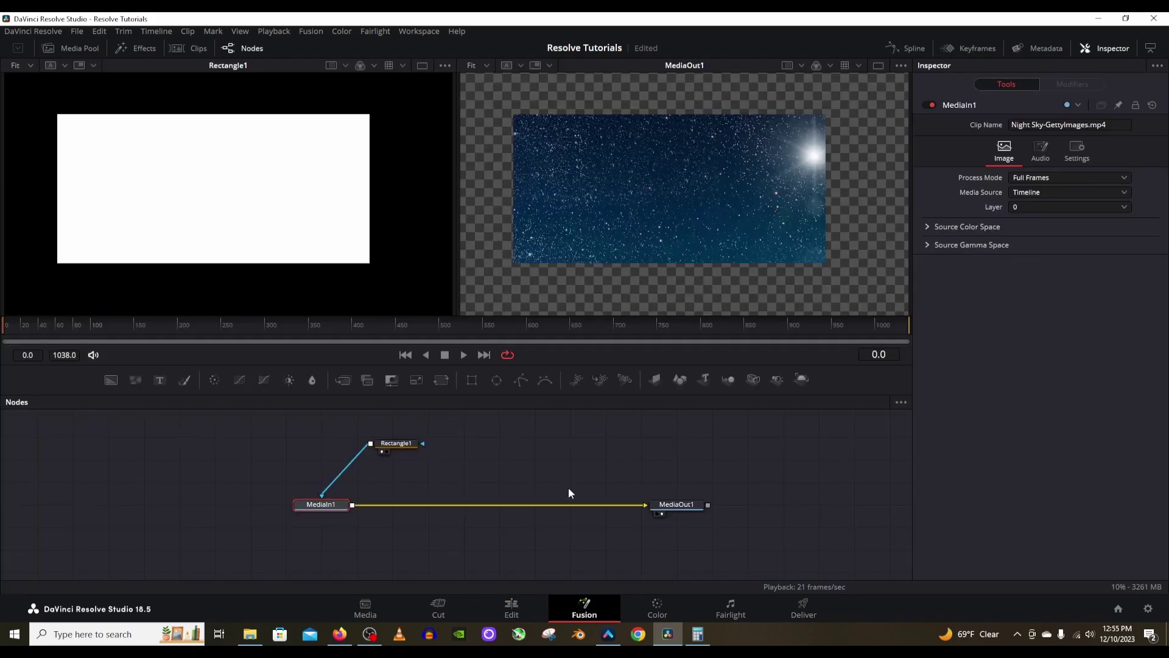
pyautogui.click(405, 444)
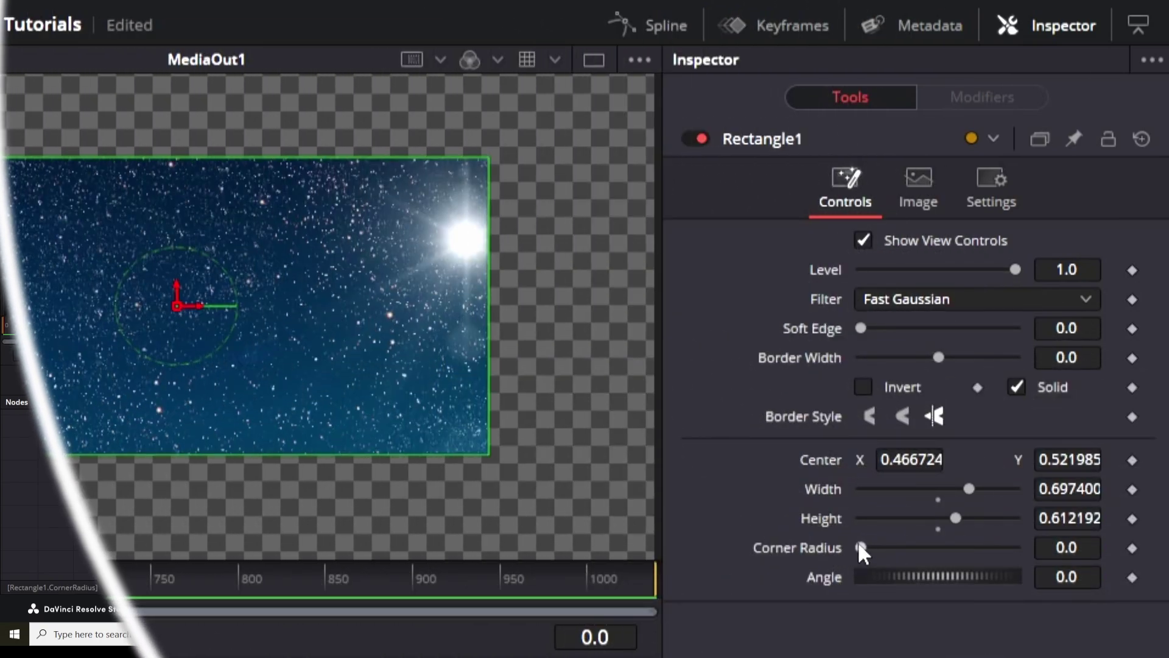
pyautogui.moveTo(860, 547); pyautogui.dragTo(1021, 558)
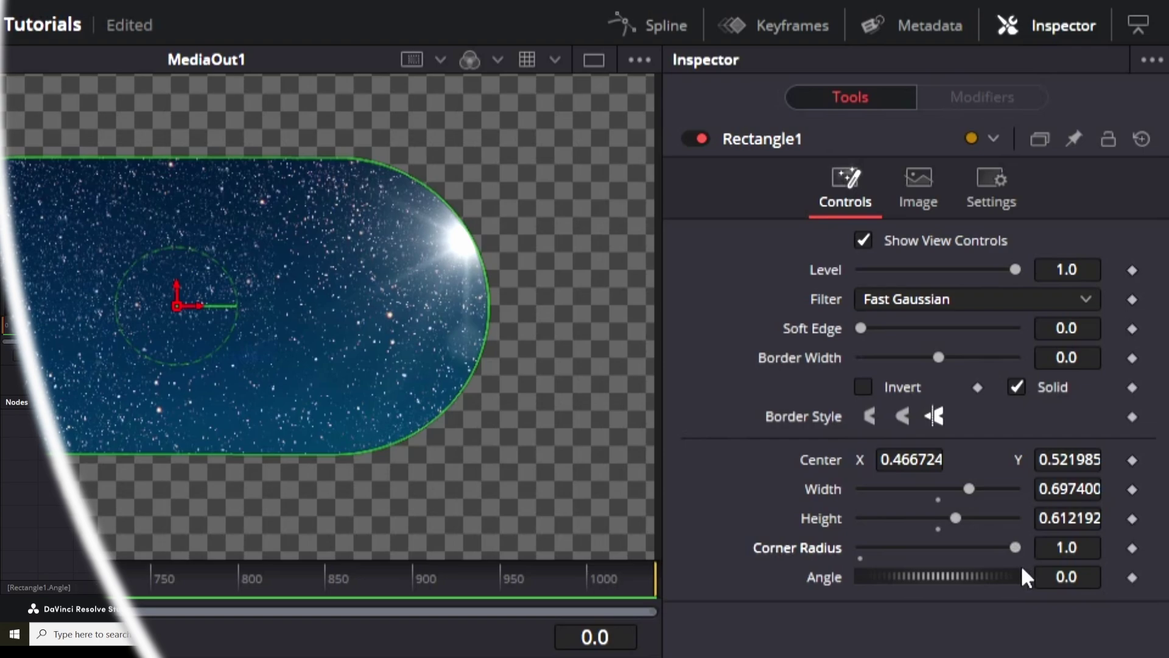
pyautogui.moveTo(1014, 547); pyautogui.dragTo(816, 540)
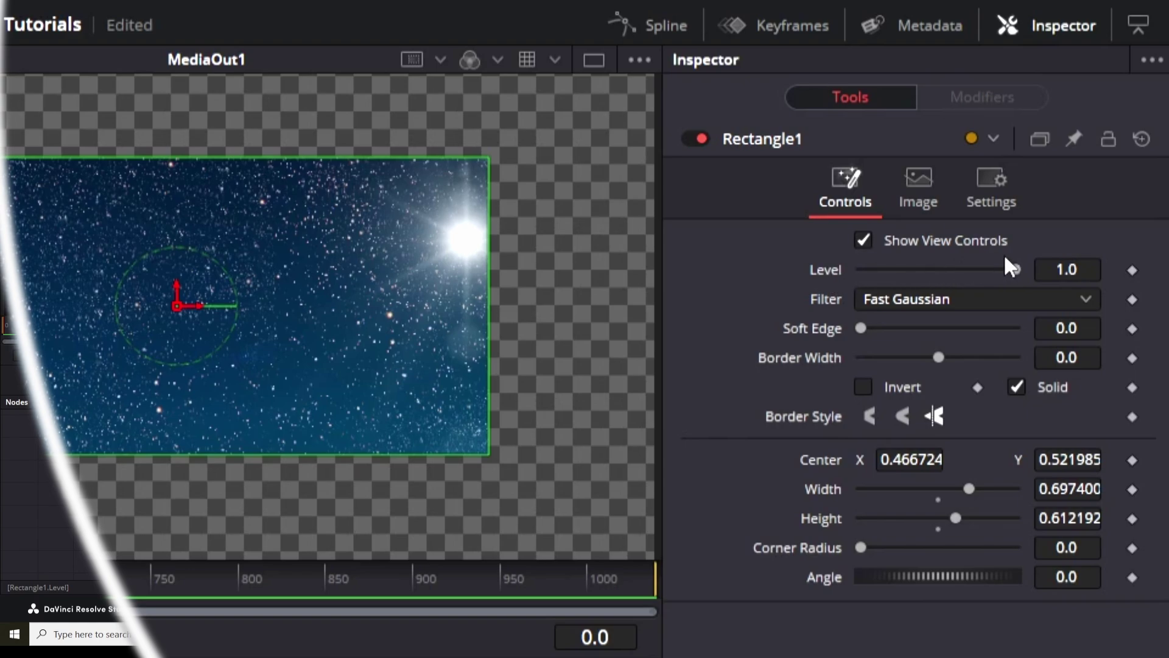
pyautogui.moveTo(1014, 268); pyautogui.dragTo(852, 271)
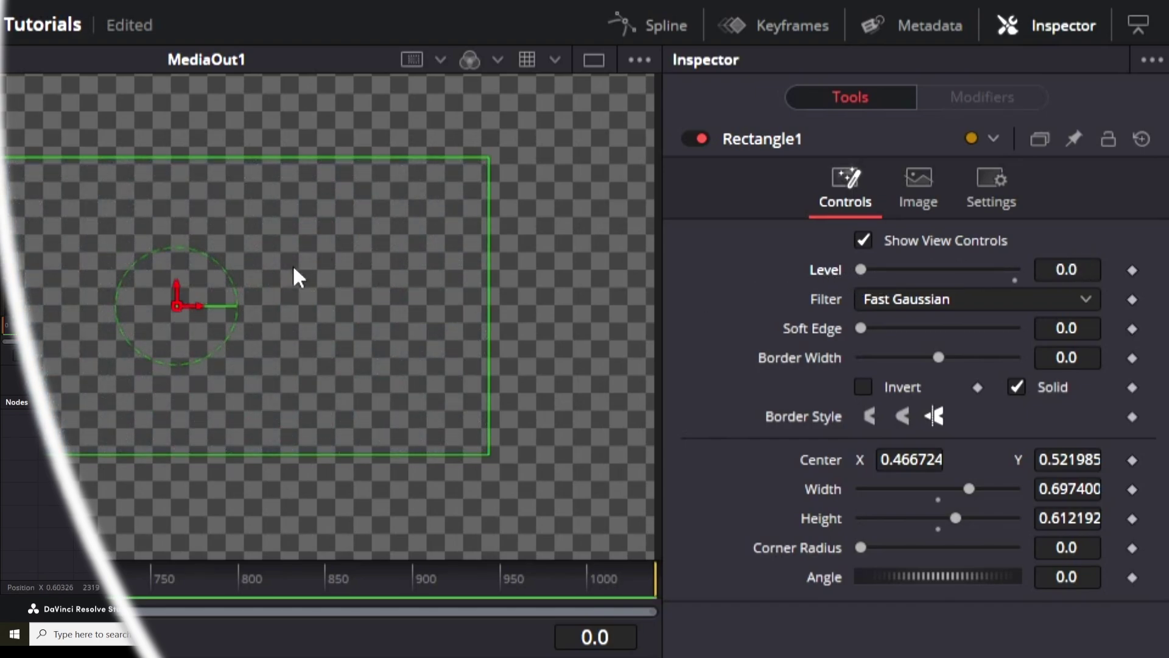
pyautogui.click(862, 269)
pyautogui.moveTo(862, 272); pyautogui.dragTo(863, 272)
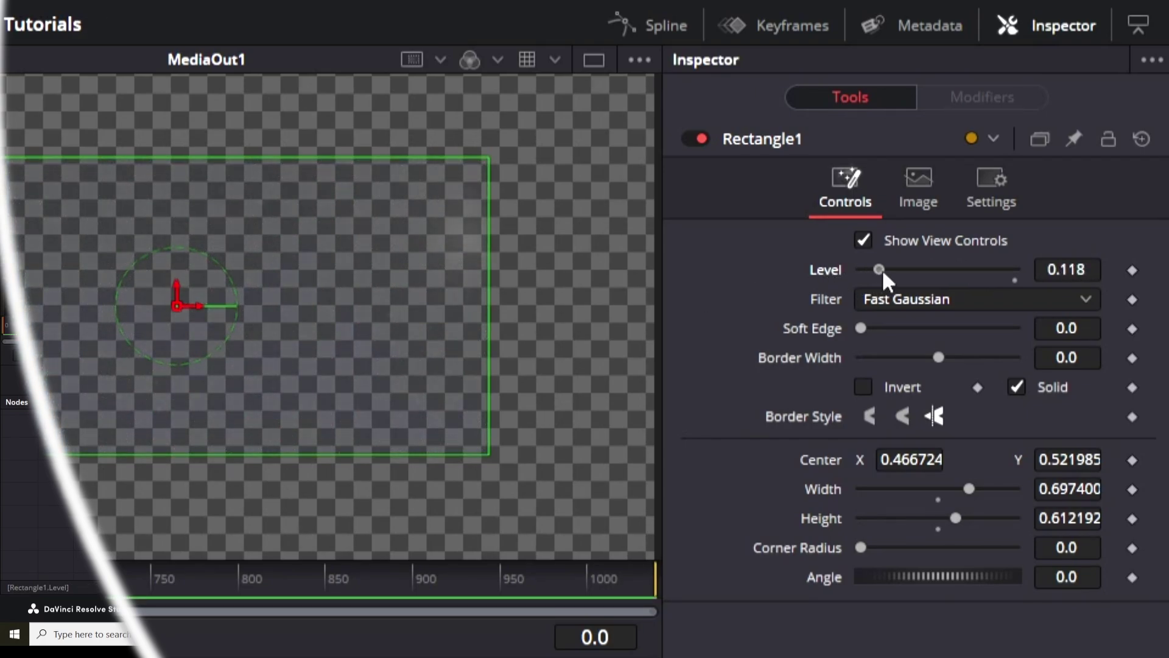
pyautogui.moveTo(882, 269); pyautogui.dragTo(944, 272)
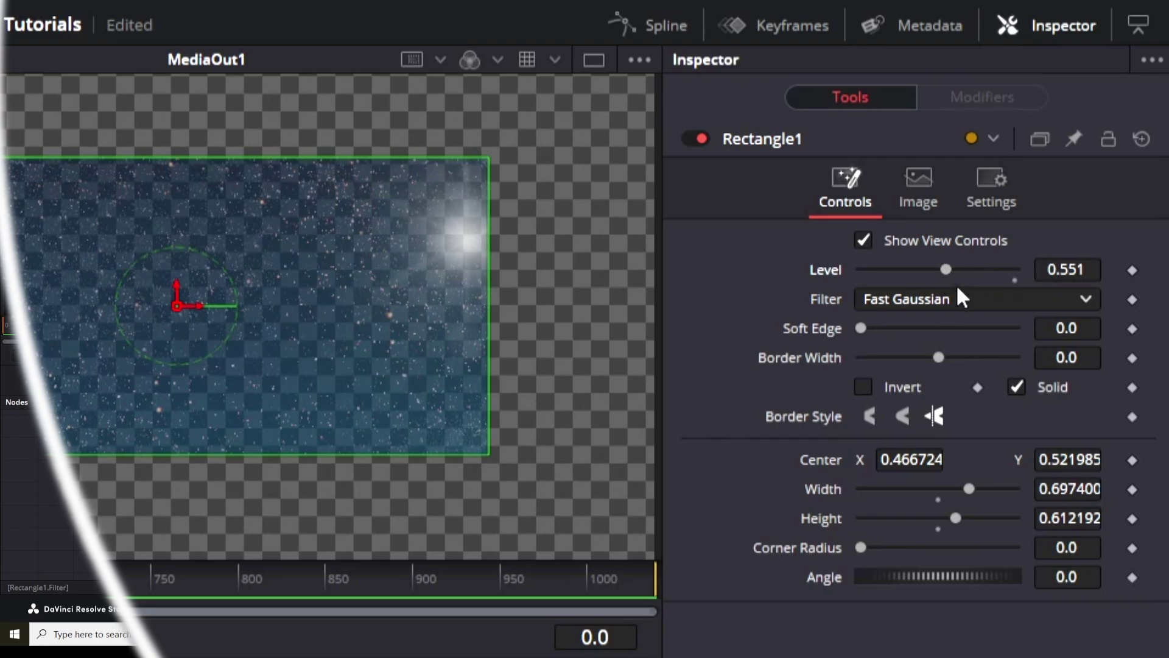
pyautogui.moveTo(945, 269); pyautogui.dragTo(1024, 273)
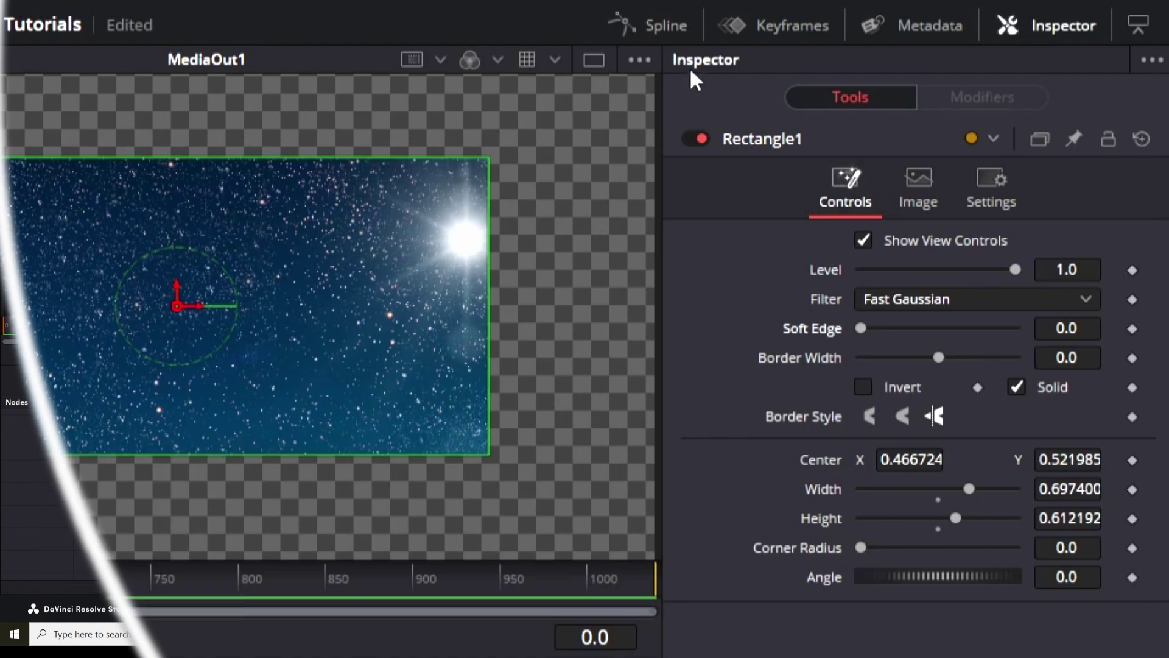
# Step: Hide the mask outline, zoom the viewer back out, and try softening the edge before resetting Soft Edge to 0
pyautogui.click(640, 59)
pyautogui.click(599, 113)
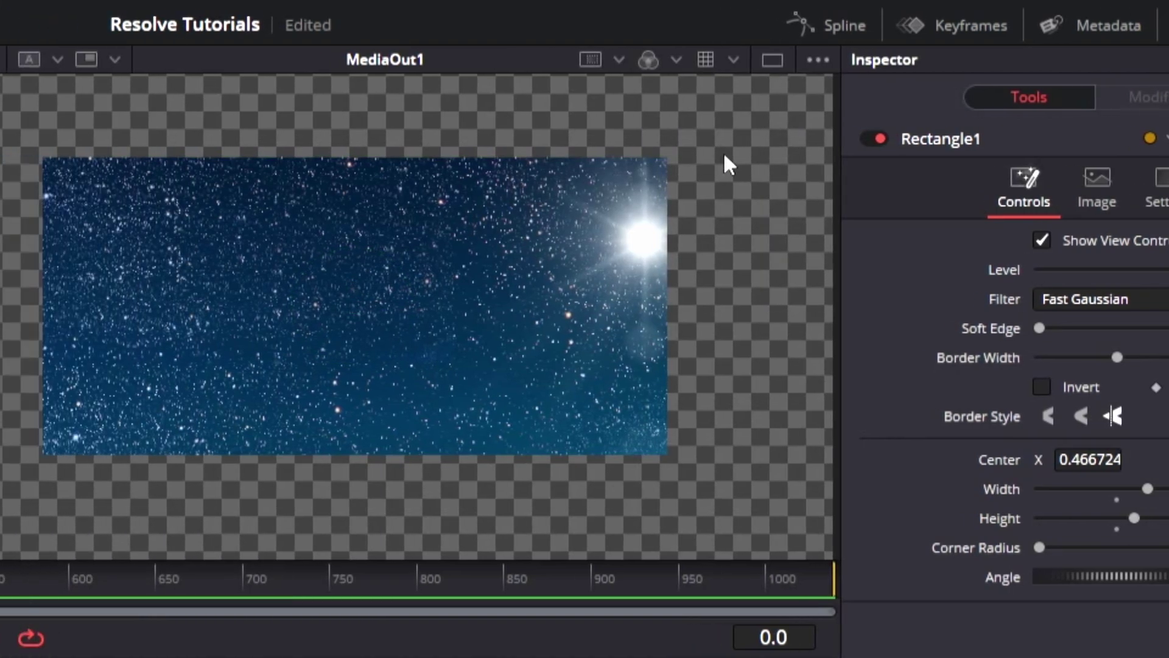
pyautogui.scroll(5, 706, 306)
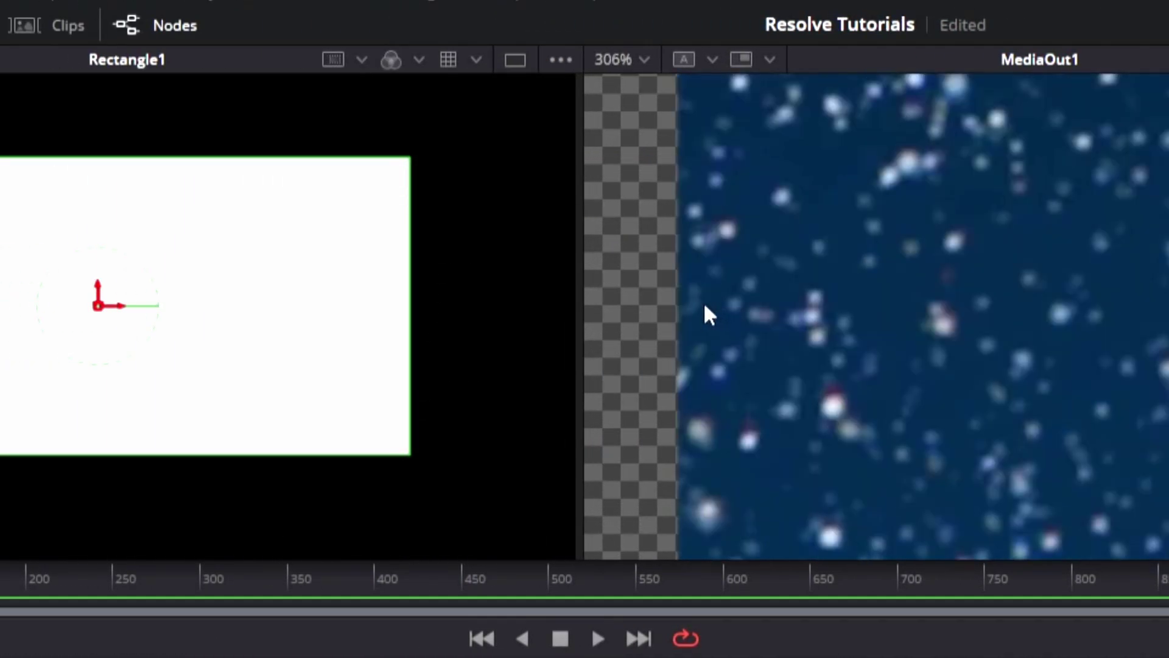
pyautogui.scroll(-4, 676, 318)
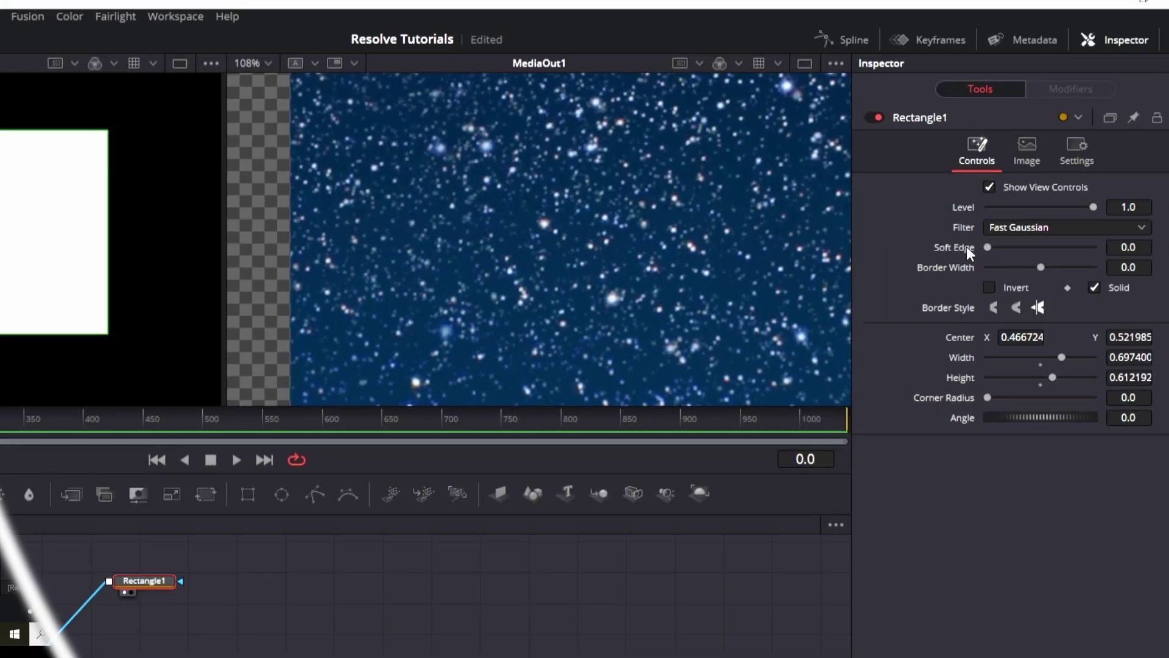
pyautogui.moveTo(988, 246)
pyautogui.mouseDown()
pyautogui.moveTo(1012, 243)
pyautogui.moveTo(997, 247)
pyautogui.mouseUp()
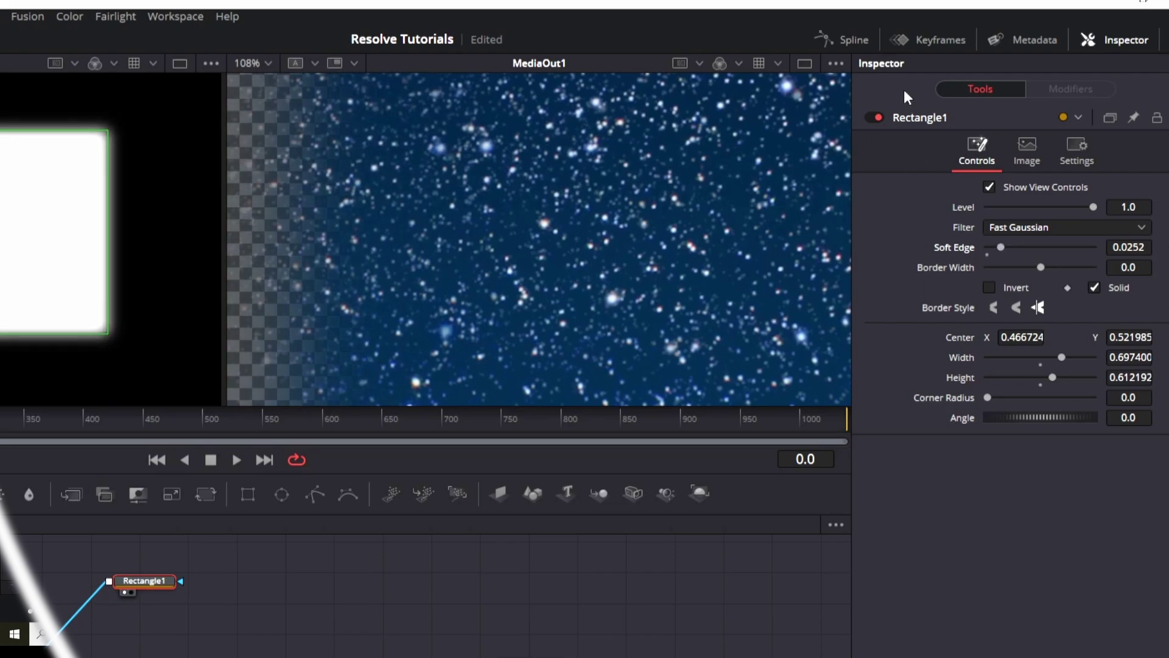
pyautogui.doubleClick(958, 248)
# Step: Show the mask's on-screen controls in the output viewer and fit the image
pyautogui.click(836, 63)
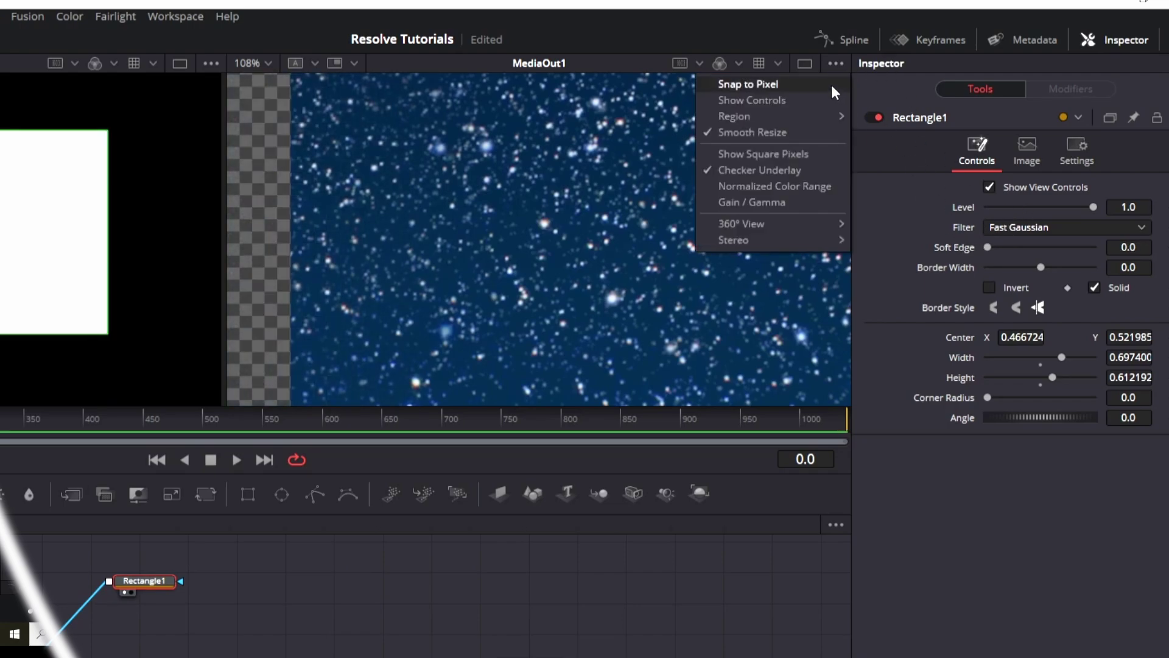
pyautogui.click(816, 102)
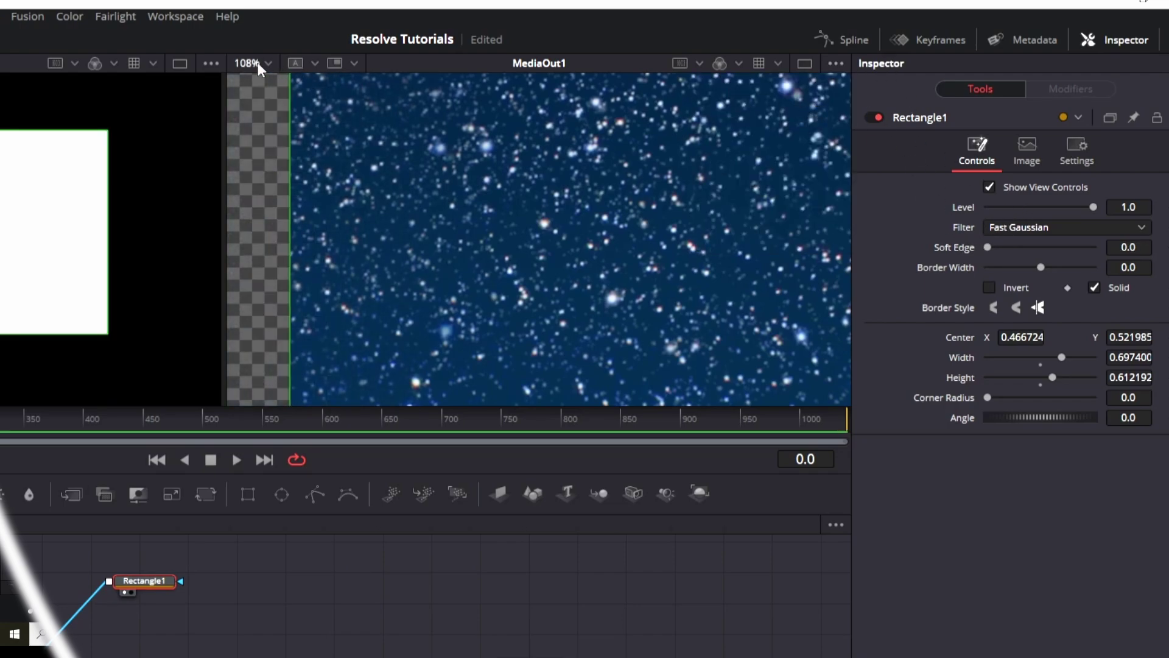
pyautogui.hotkey('ctrl', 'f')
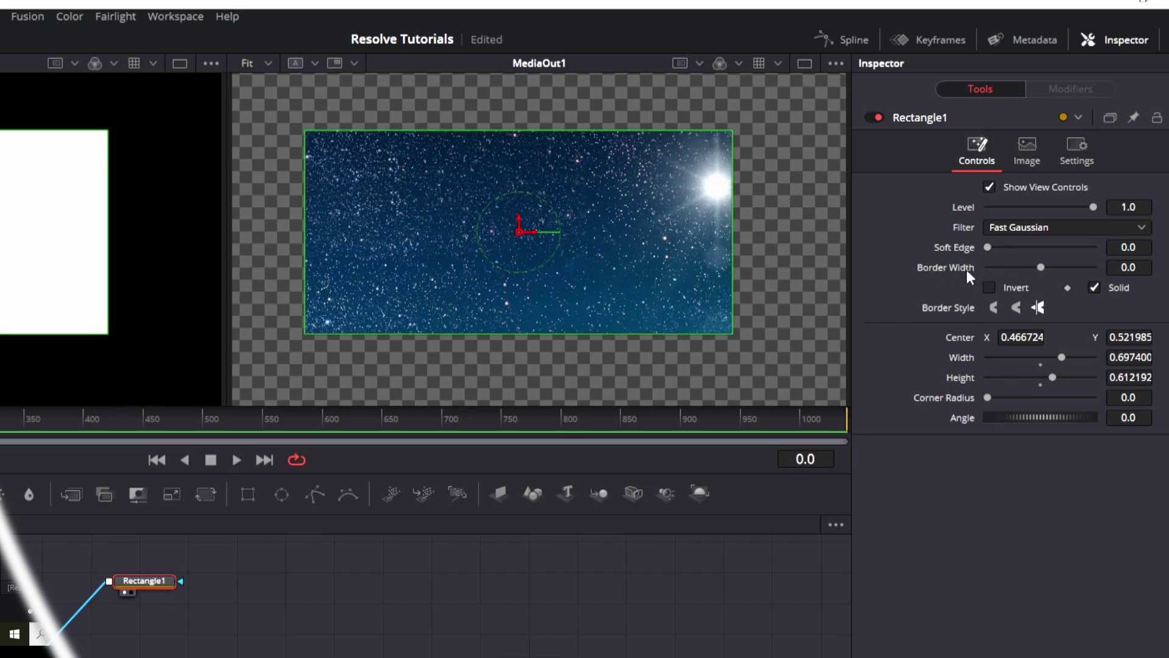
# Step: Test positive and negative Border Width on the rectangle, then set the clip's crop softness to 43.510
pyautogui.moveTo(1037, 268); pyautogui.dragTo(981, 269)
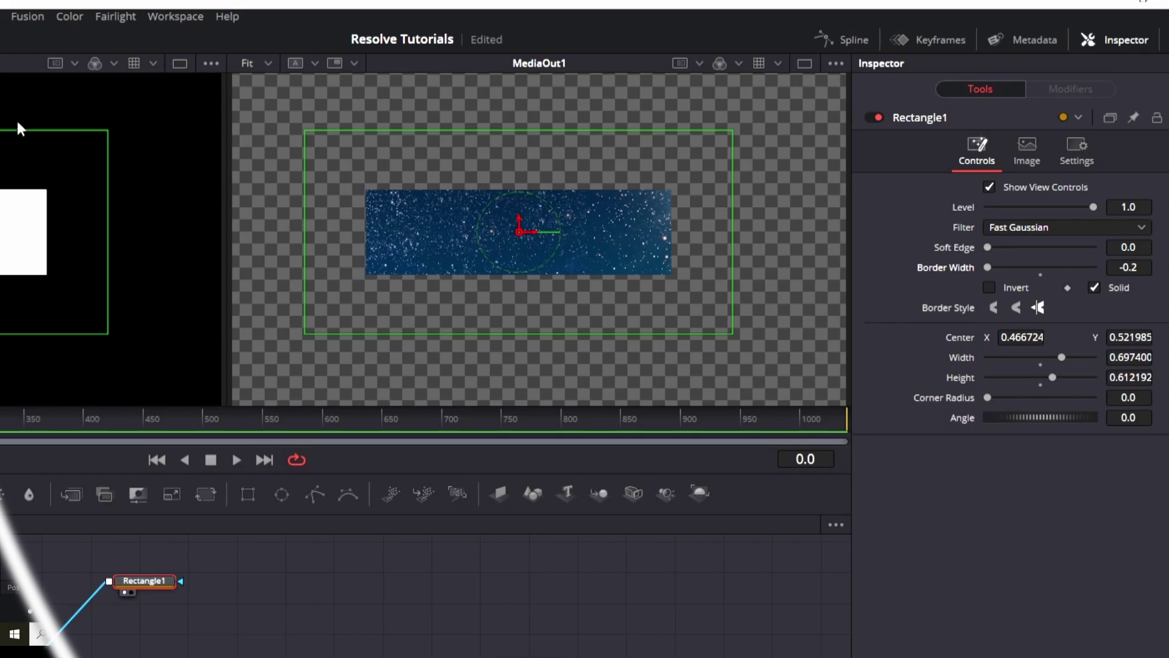
pyautogui.moveTo(991, 266); pyautogui.dragTo(1052, 272)
pyautogui.moveTo(1052, 272); pyautogui.dragTo(1078, 273)
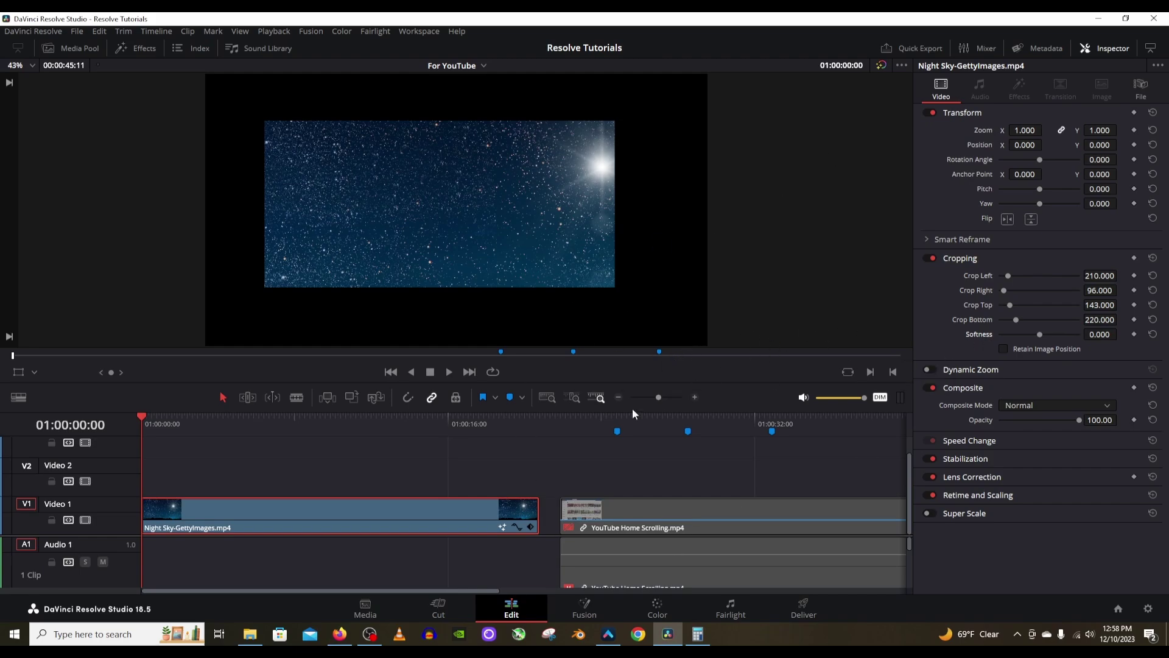
pyautogui.moveTo(1038, 335); pyautogui.dragTo(1066, 334)
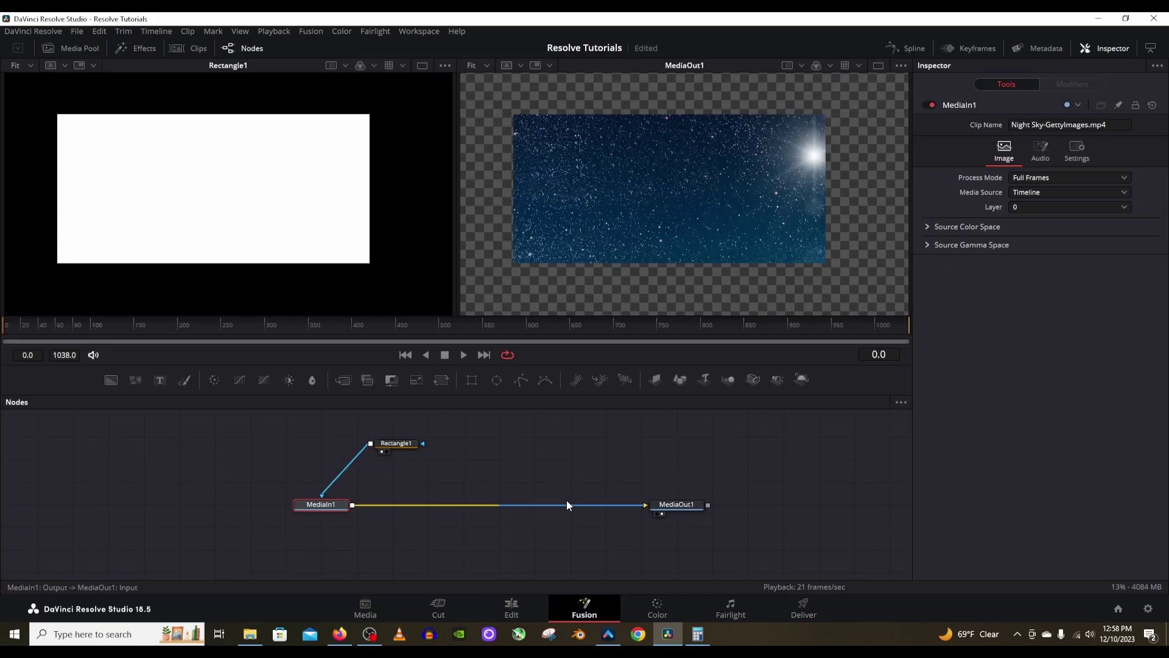
# Step: Keyframe Rectangle1's width at frames 0 and 76, setting width 0 at frame 0
pyautogui.click(401, 444)
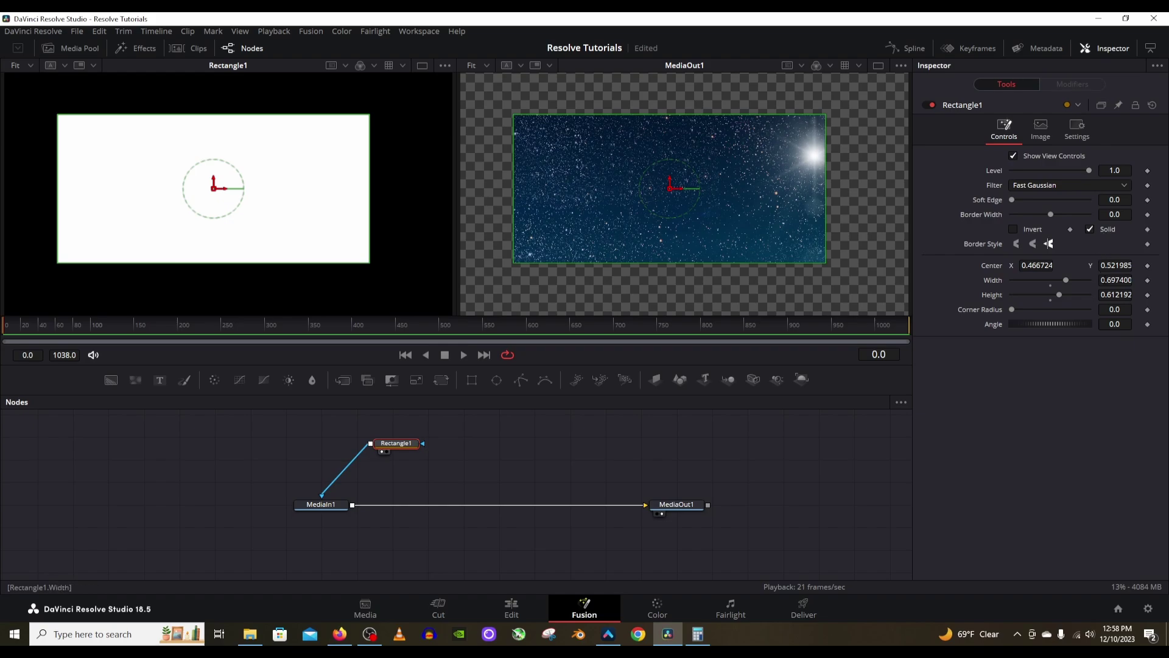
pyautogui.click(1148, 281)
pyautogui.click(70, 323)
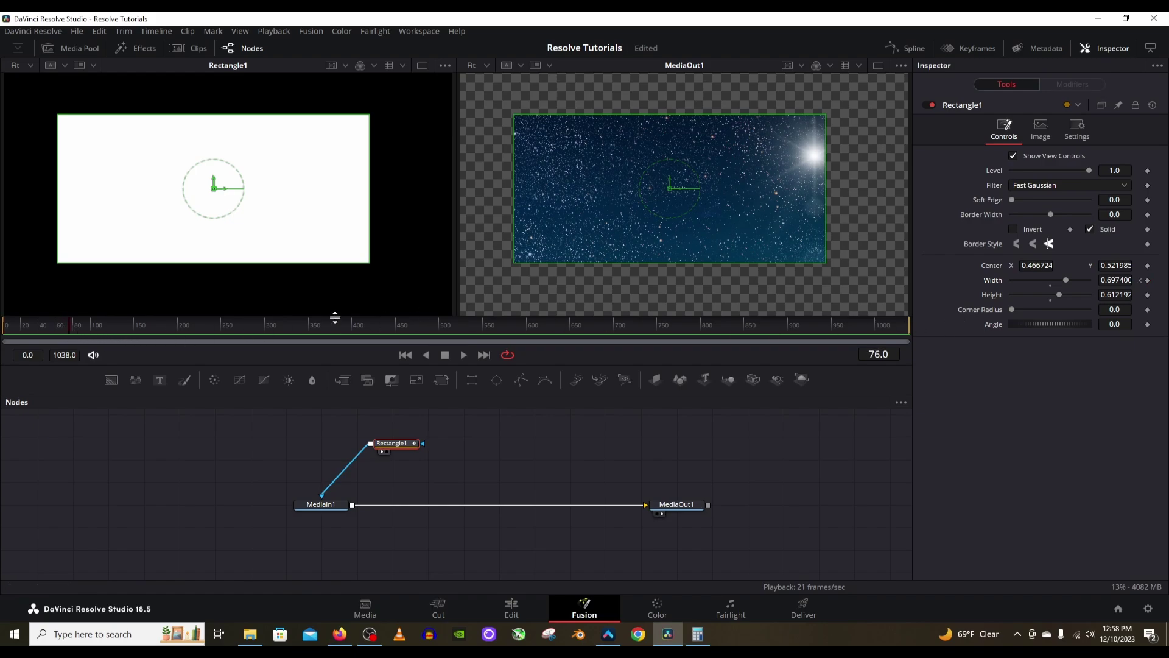
pyautogui.click(1147, 280)
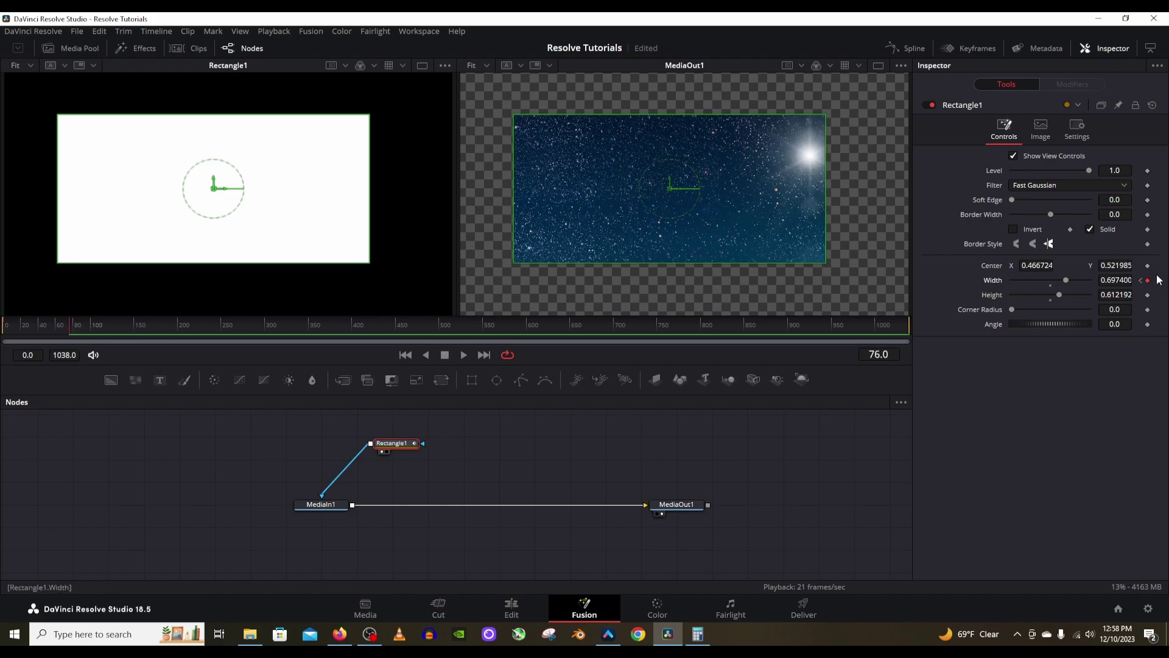
pyautogui.click(1140, 280)
pyautogui.moveTo(1066, 280); pyautogui.dragTo(998, 282)
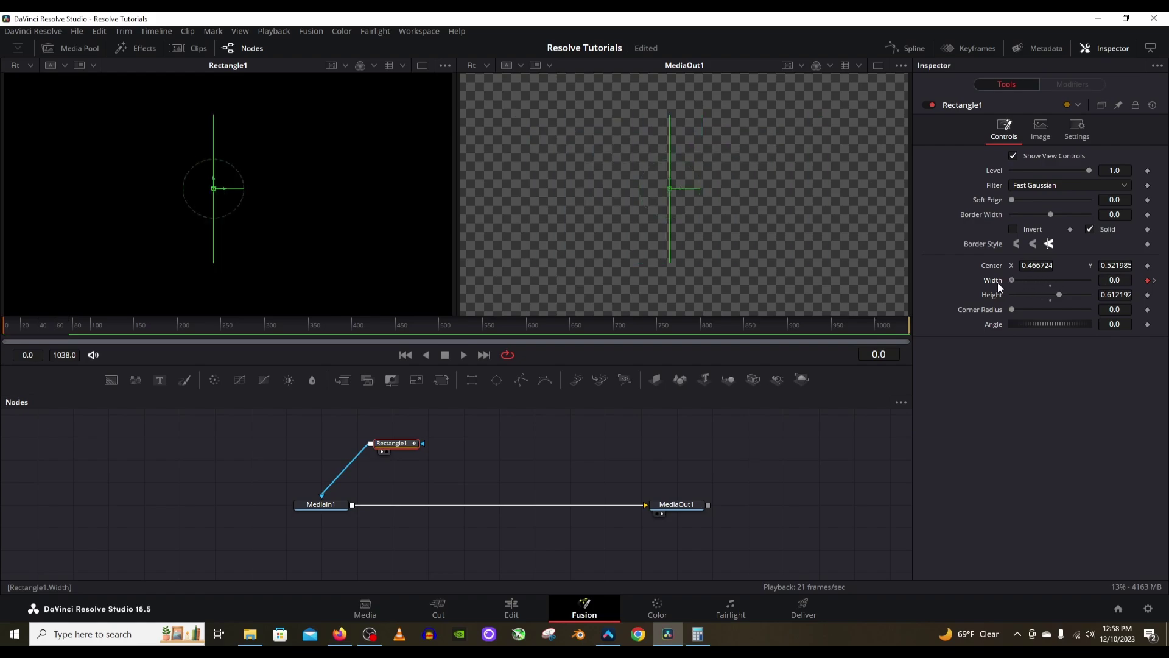
# Step: Play the widening animation and preview a later frame on the Edit timeline before returning to Fusion
pyautogui.click(462, 356)
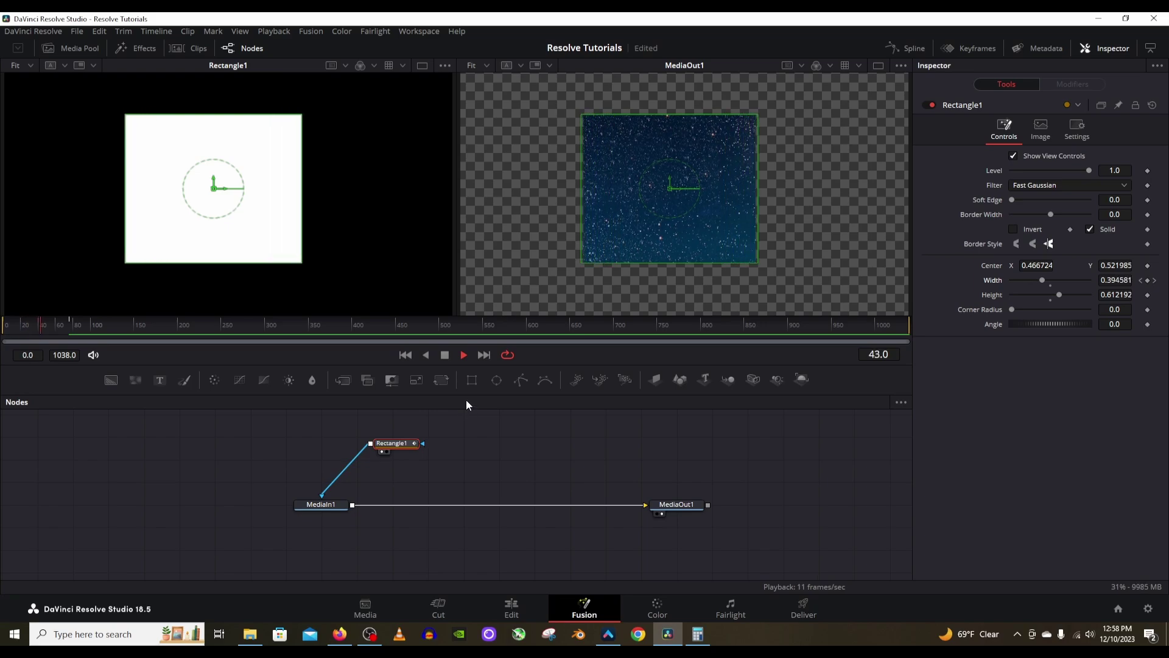
pyautogui.click(447, 354)
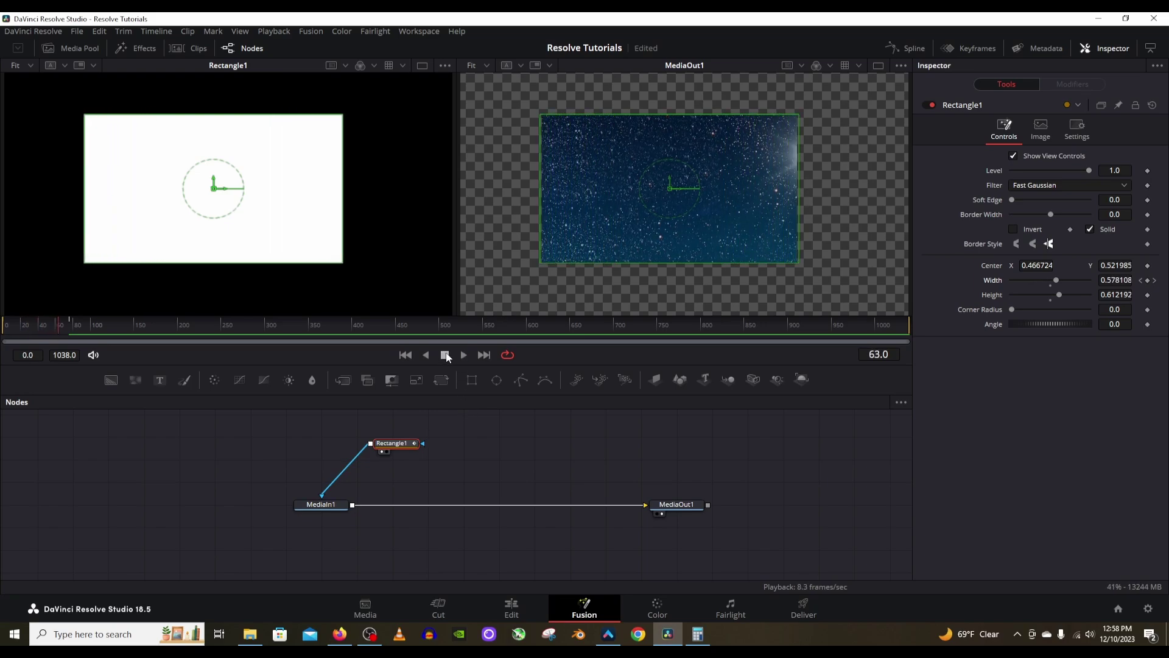
pyautogui.click(511, 608)
pyautogui.moveTo(225, 434); pyautogui.dragTo(209, 434)
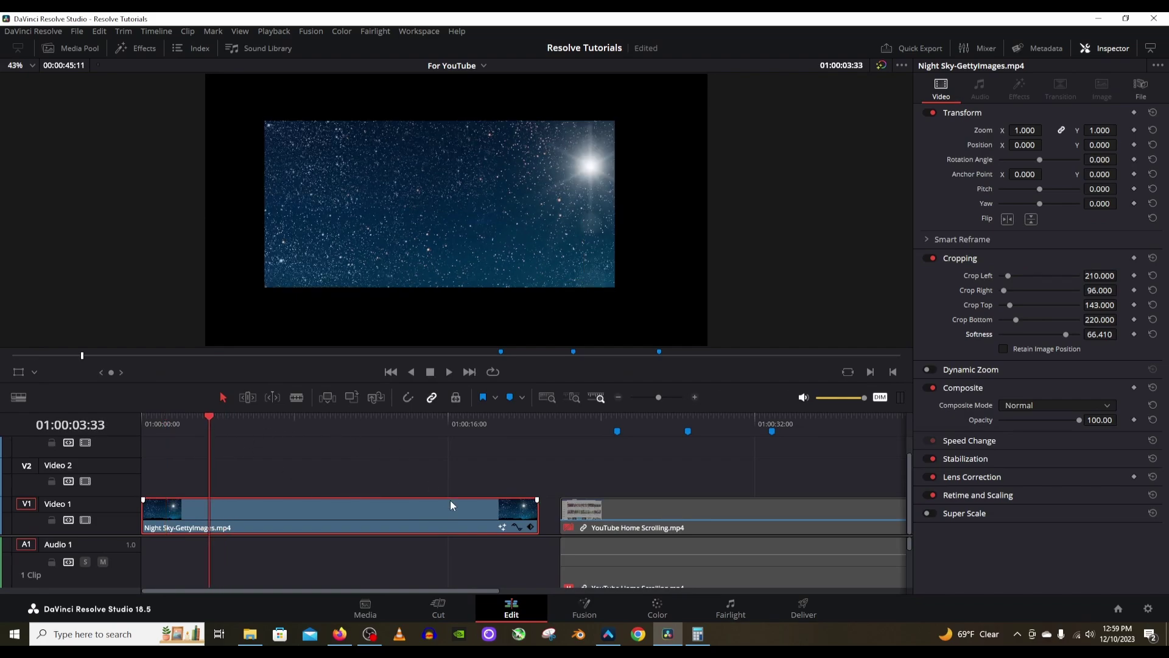
pyautogui.click(584, 608)
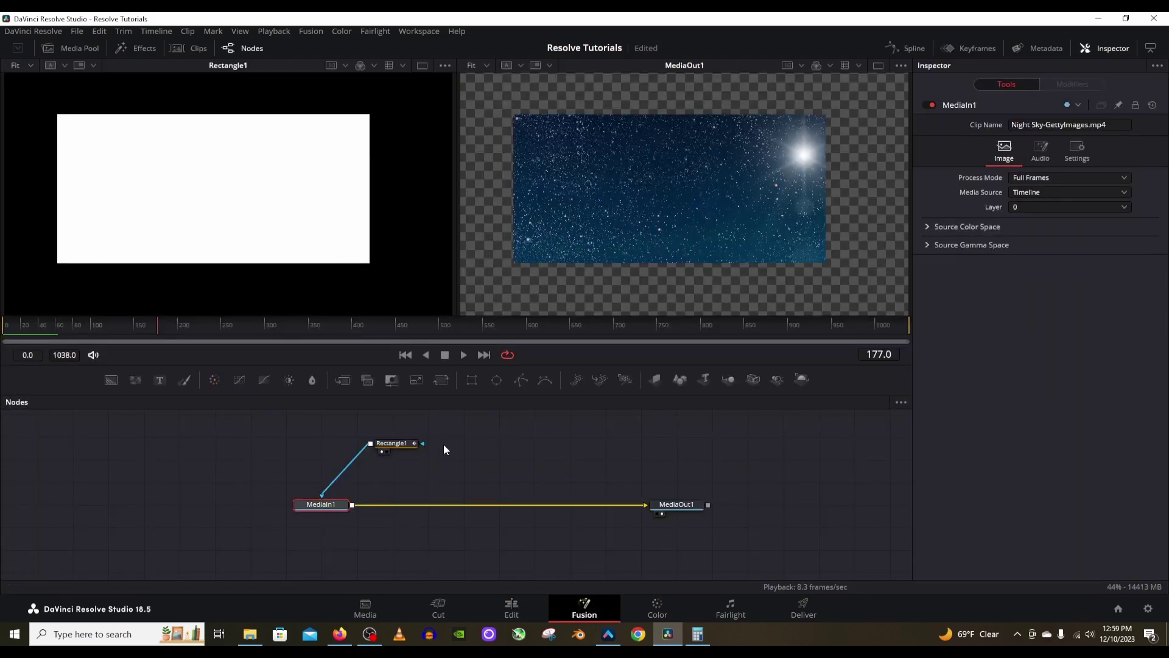
# Step: Reset Rectangle1's width to 0.5 and rotate it with the Angle control
pyautogui.click(393, 443)
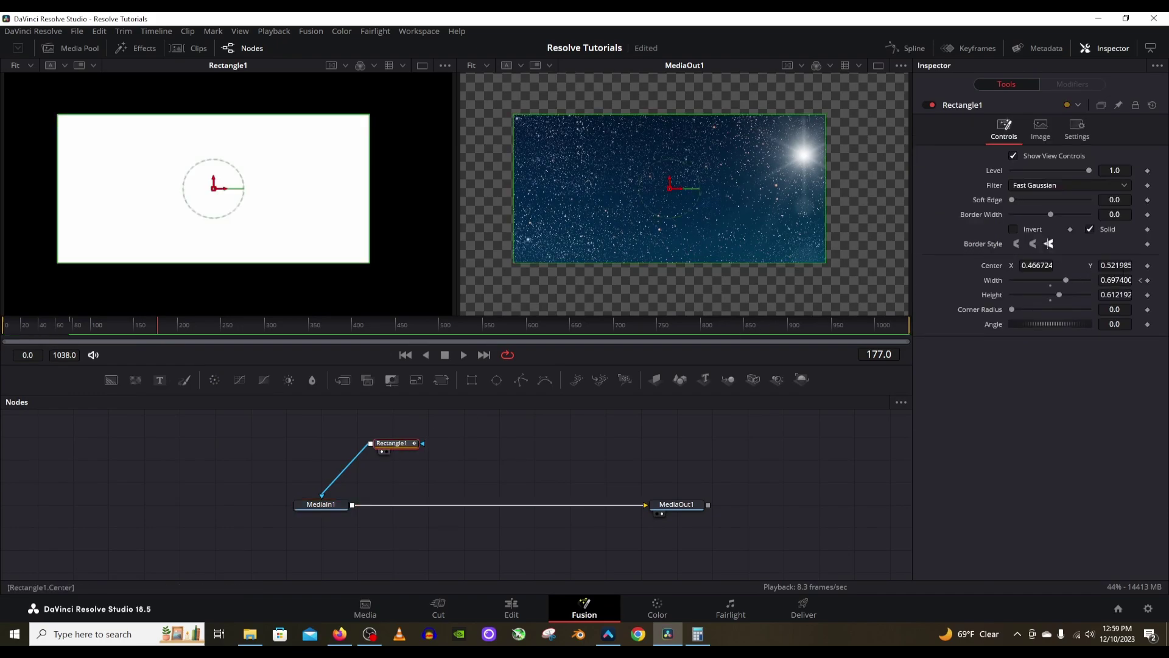
pyautogui.doubleClick(999, 280)
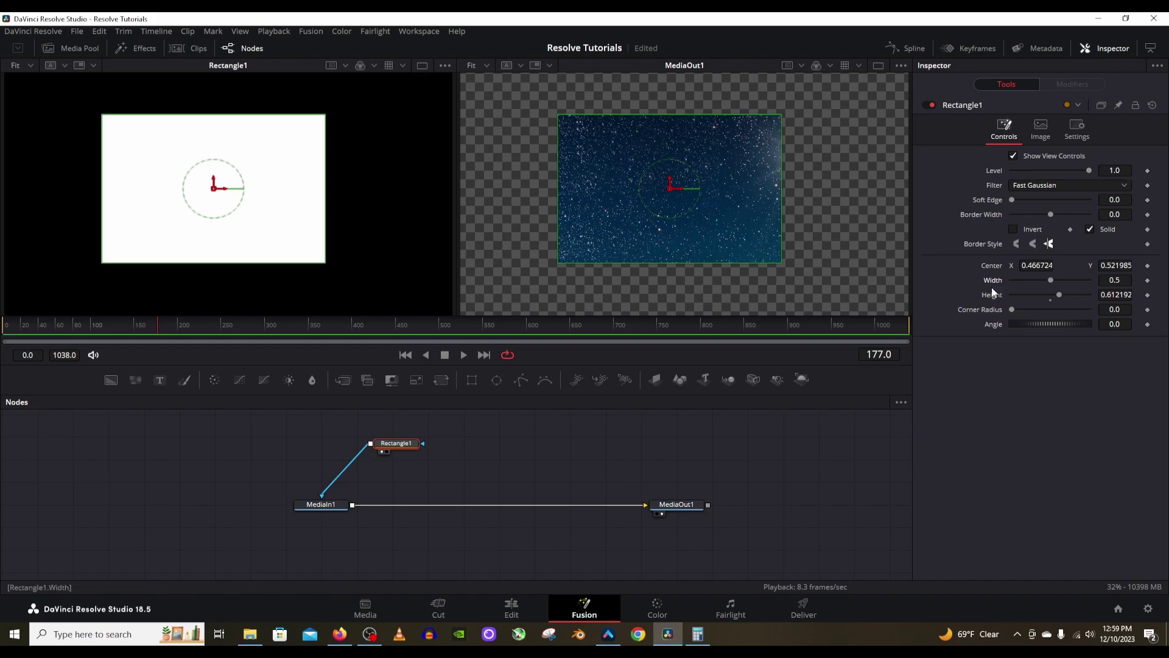
pyautogui.moveTo(1030, 322)
pyautogui.mouseDown()
pyautogui.moveTo(1091, 322)
pyautogui.moveTo(1037, 322)
pyautogui.mouseUp()
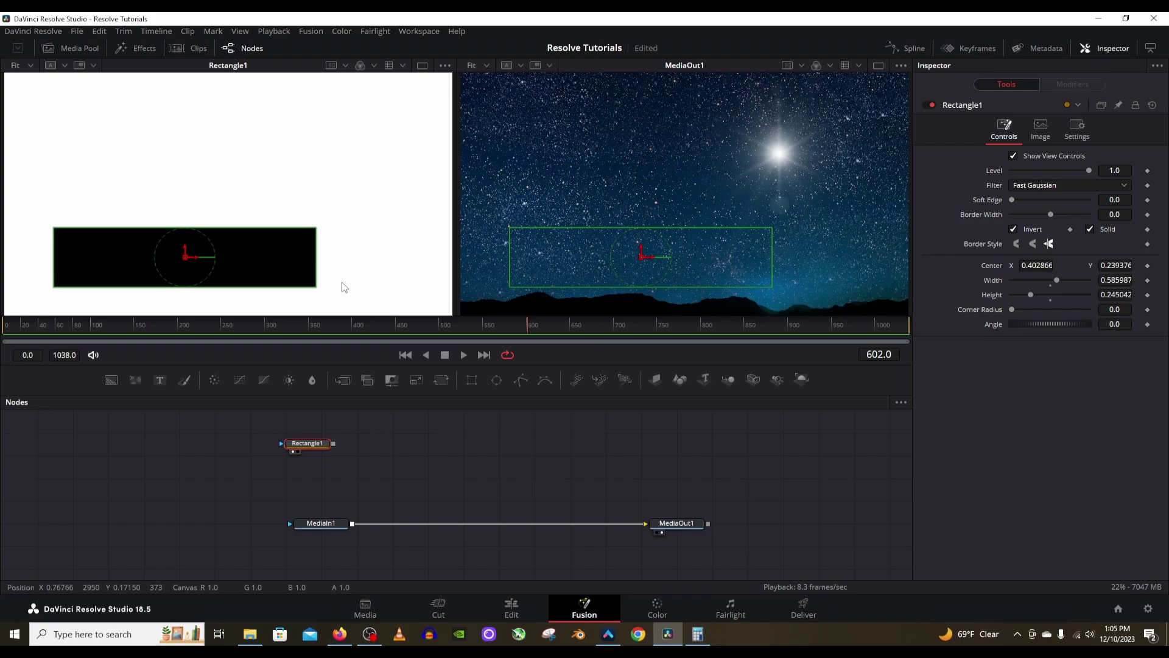
# Step: Shrink the rectangle to a small box with corner radius 1.0, and add an Ellipse mask node
pyautogui.moveTo(316, 253); pyautogui.dragTo(230, 260)
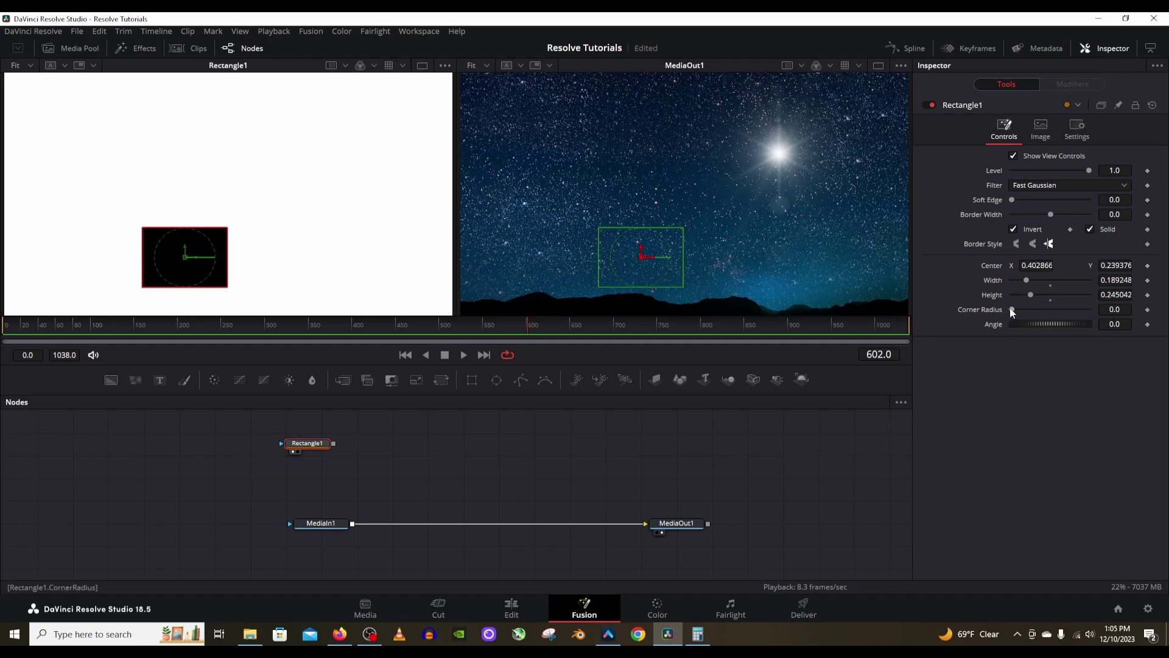
pyautogui.moveTo(1011, 310); pyautogui.dragTo(1088, 310)
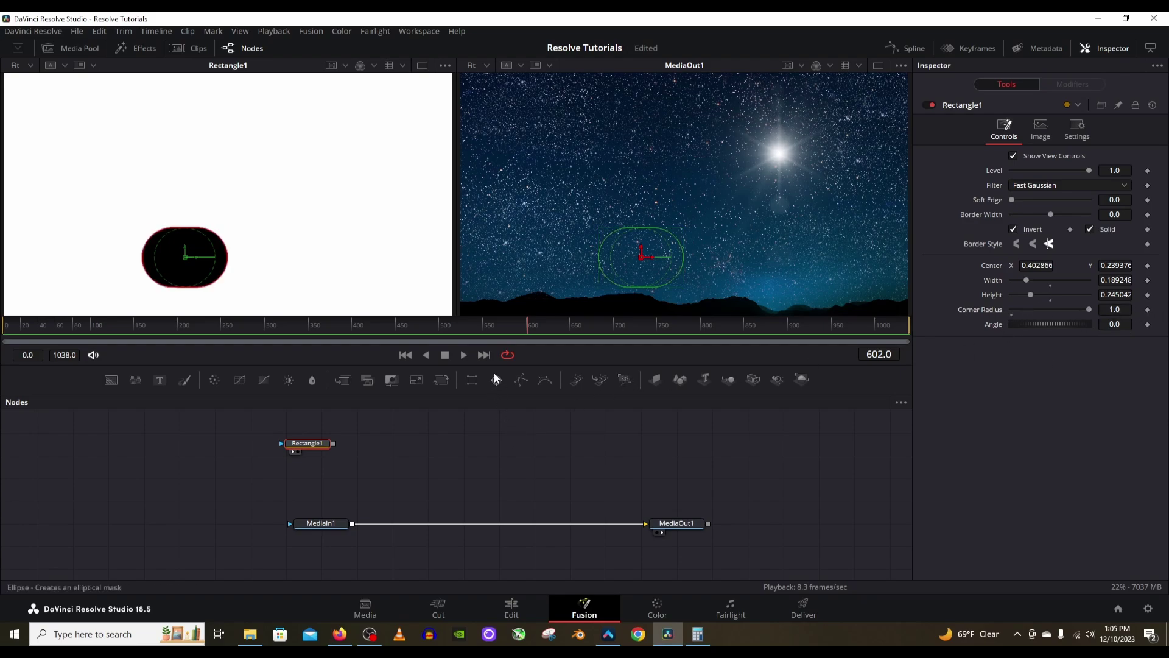
pyautogui.moveTo(497, 382); pyautogui.dragTo(387, 449)
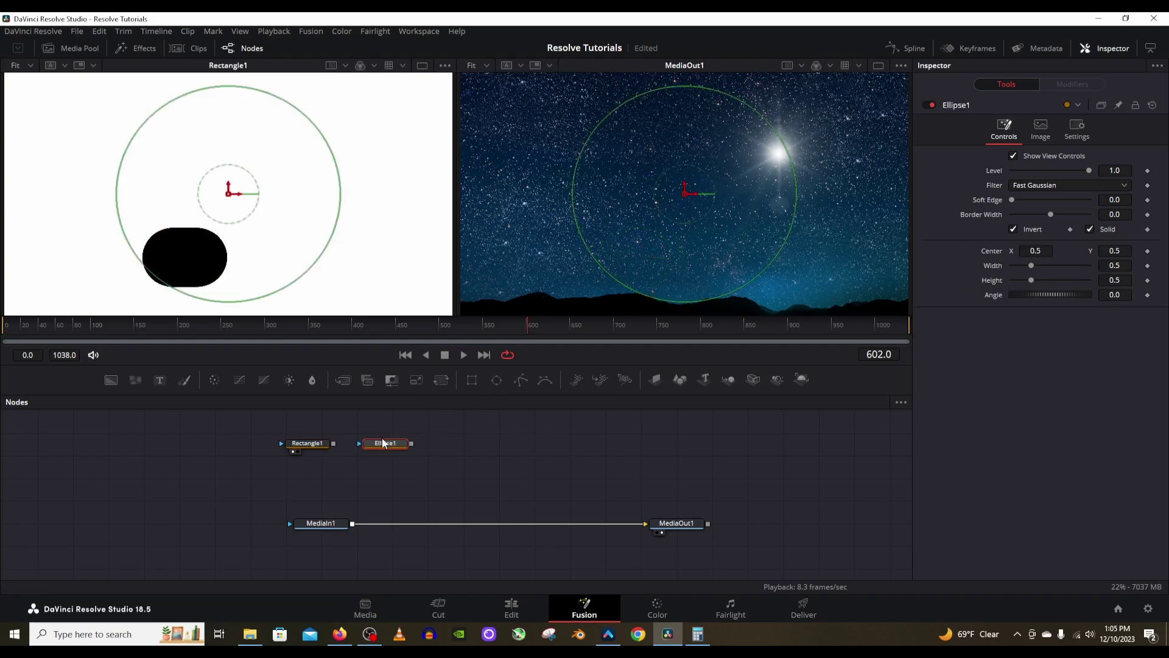
# Step: Centre Ellipse1 on the bright star at X 0.720108, Y 0.676328 and turn off Invert
pyautogui.press('1')
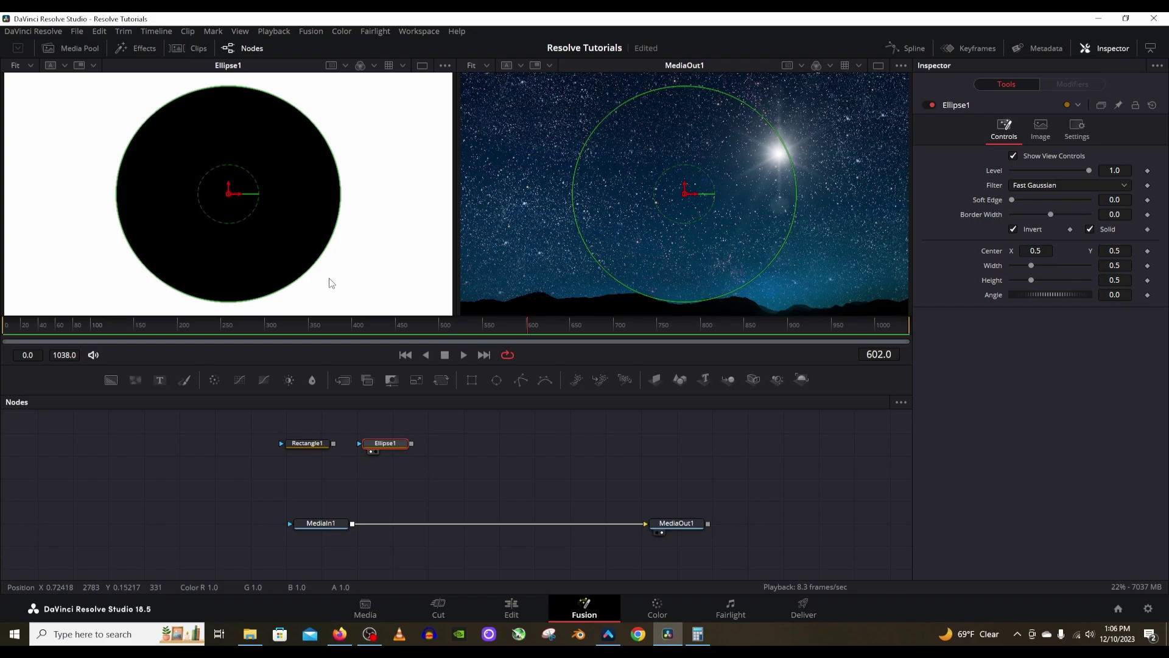
pyautogui.moveTo(687, 193); pyautogui.dragTo(796, 147)
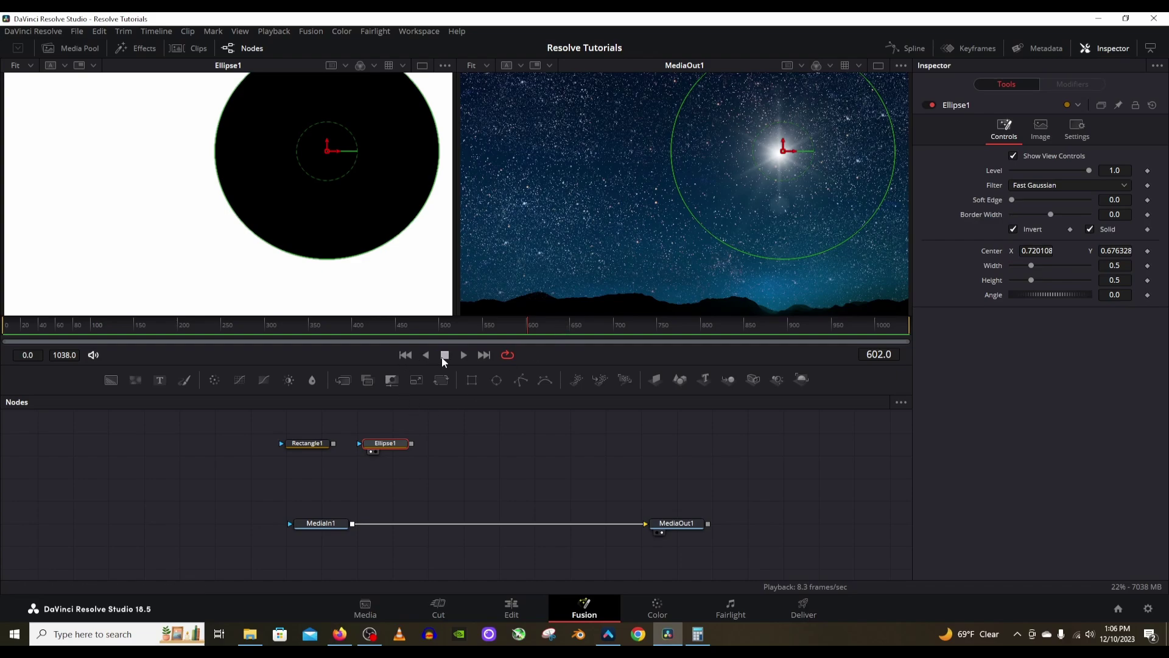
pyautogui.click(1014, 229)
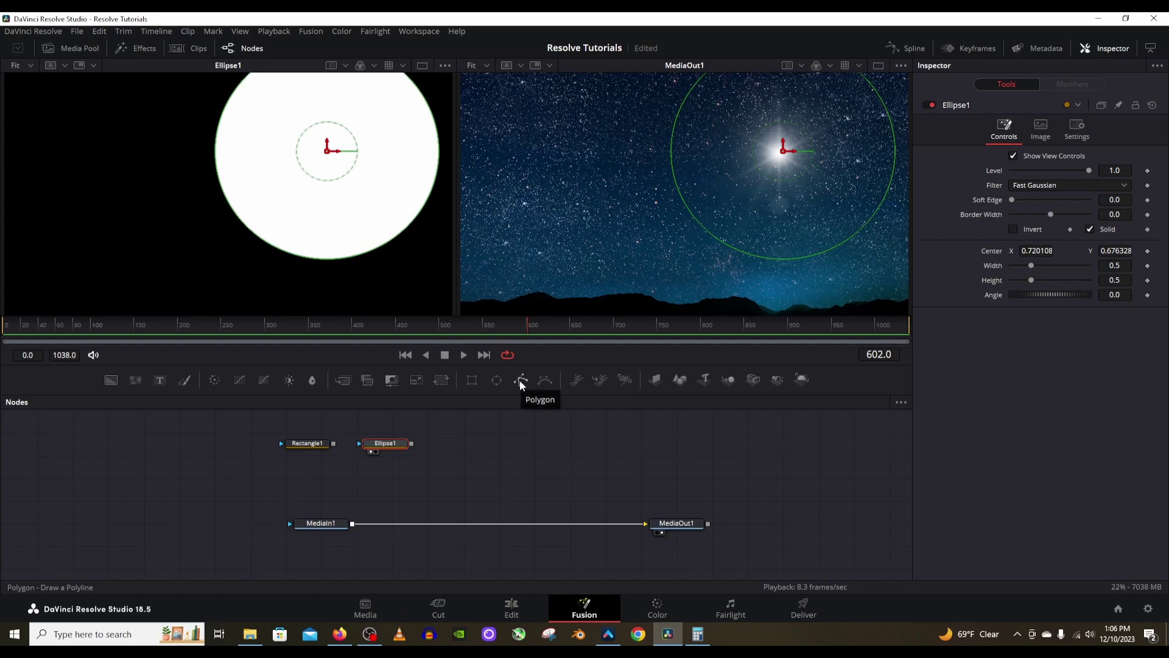
# Step: Add a Polygon1 mask node to the graph and show it in the left viewer
pyautogui.moveTo(520, 380); pyautogui.dragTo(512, 397)
pyautogui.moveTo(472, 445); pyautogui.dragTo(472, 445)
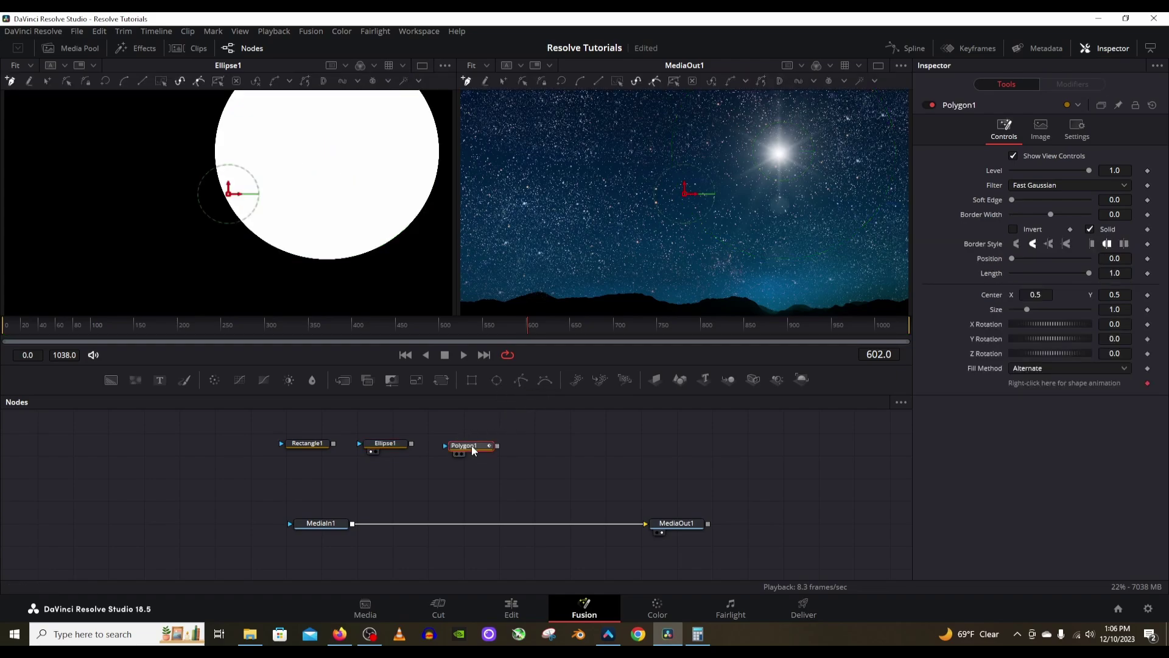
pyautogui.press('1')
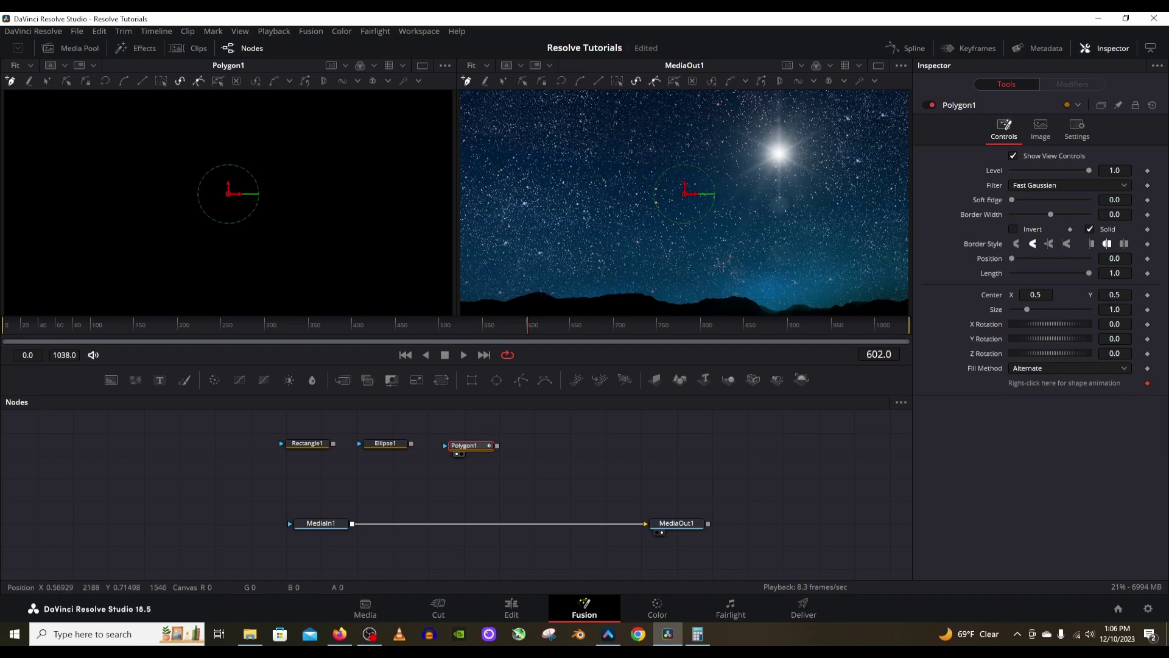
# Step: Draw three polygon points, two with curved handles, and close them into a filled triangle
pyautogui.moveTo(244, 126); pyautogui.dragTo(289, 127)
pyautogui.click(274, 262)
pyautogui.moveTo(182, 198); pyautogui.dragTo(138, 166)
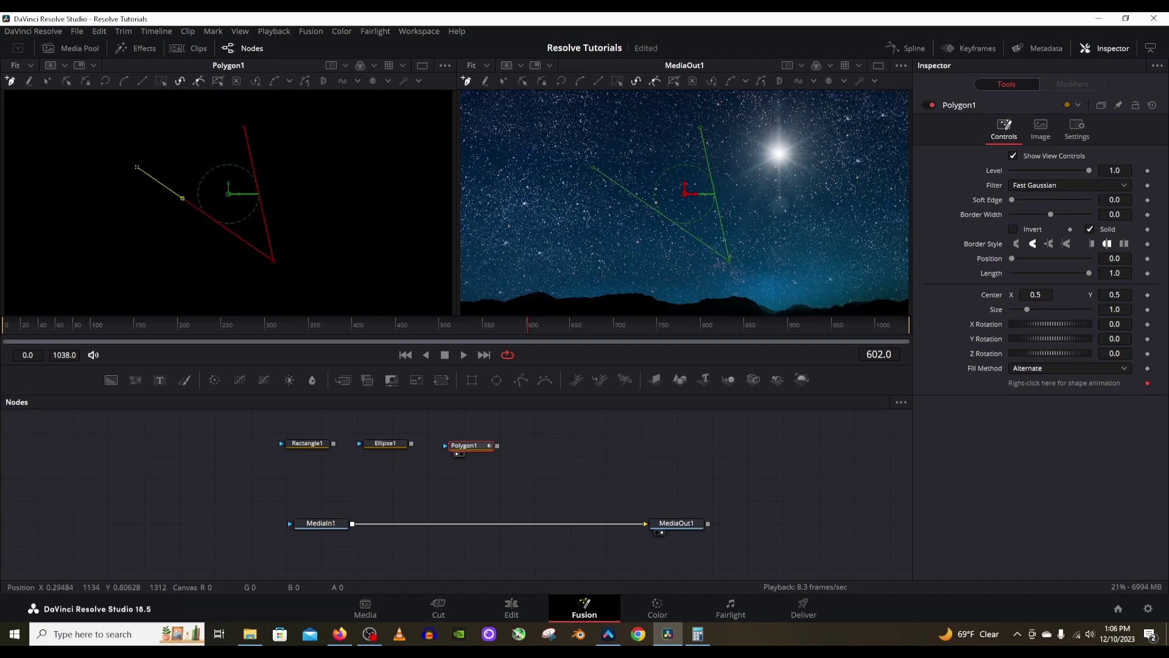
pyautogui.click(245, 127)
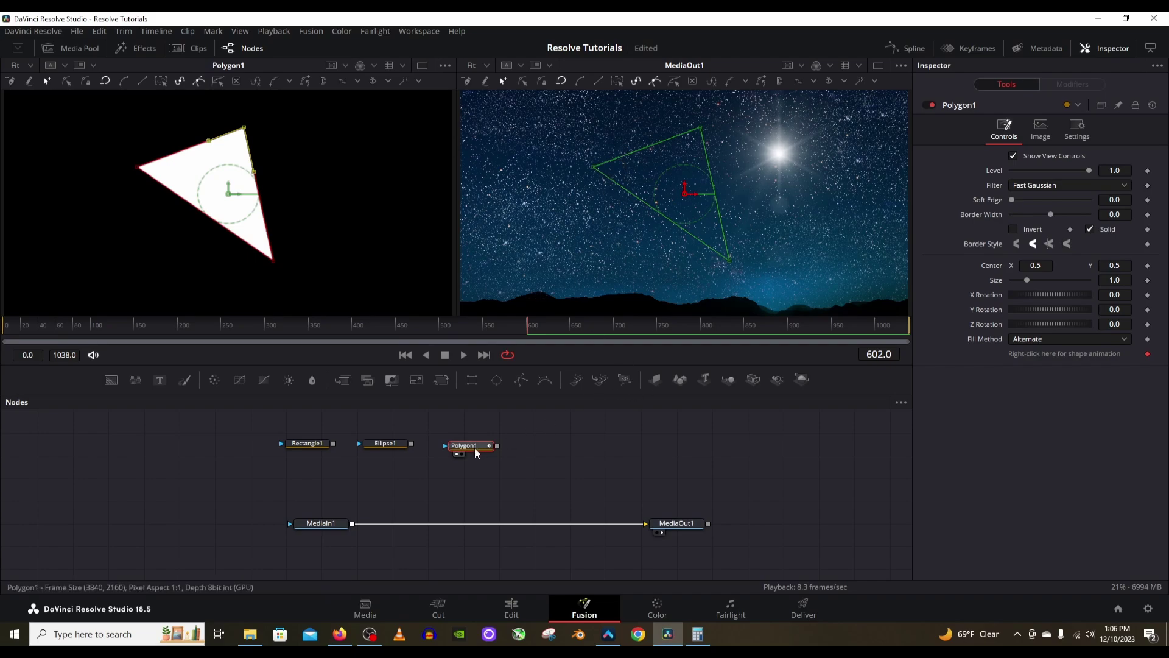
pyautogui.moveTo(475, 464)
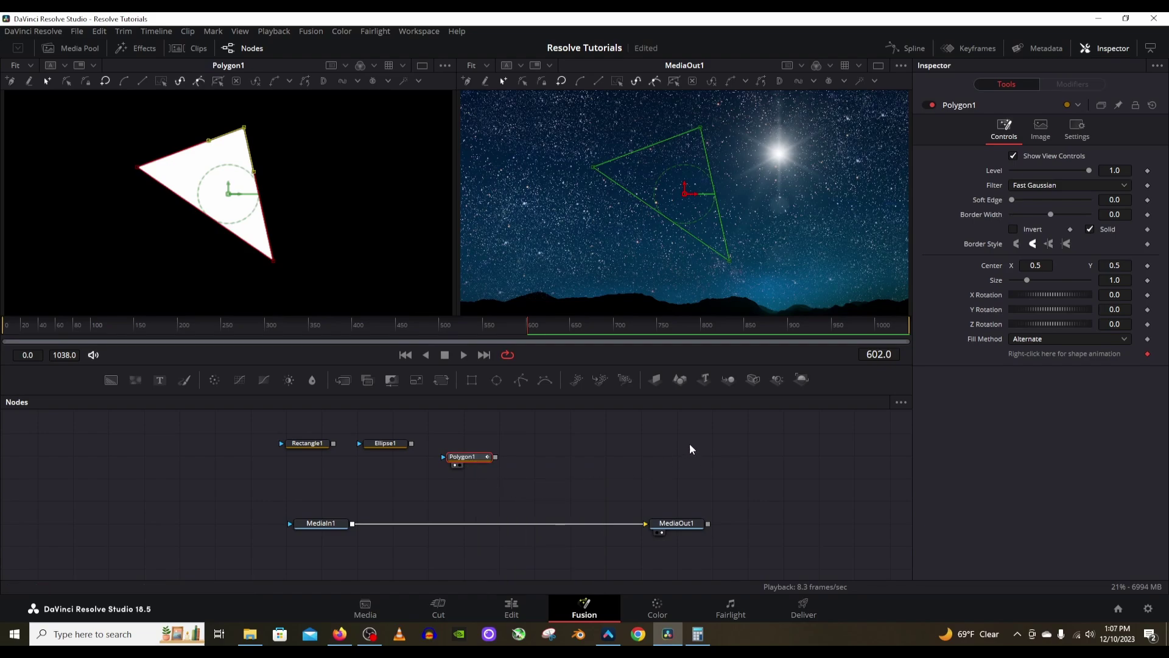
# Step: Tilt Polygon1's triangle to rotations of Z 122.6, Y 125.2 and X 167.0
pyautogui.moveTo(1018, 326); pyautogui.dragTo(1031, 328)
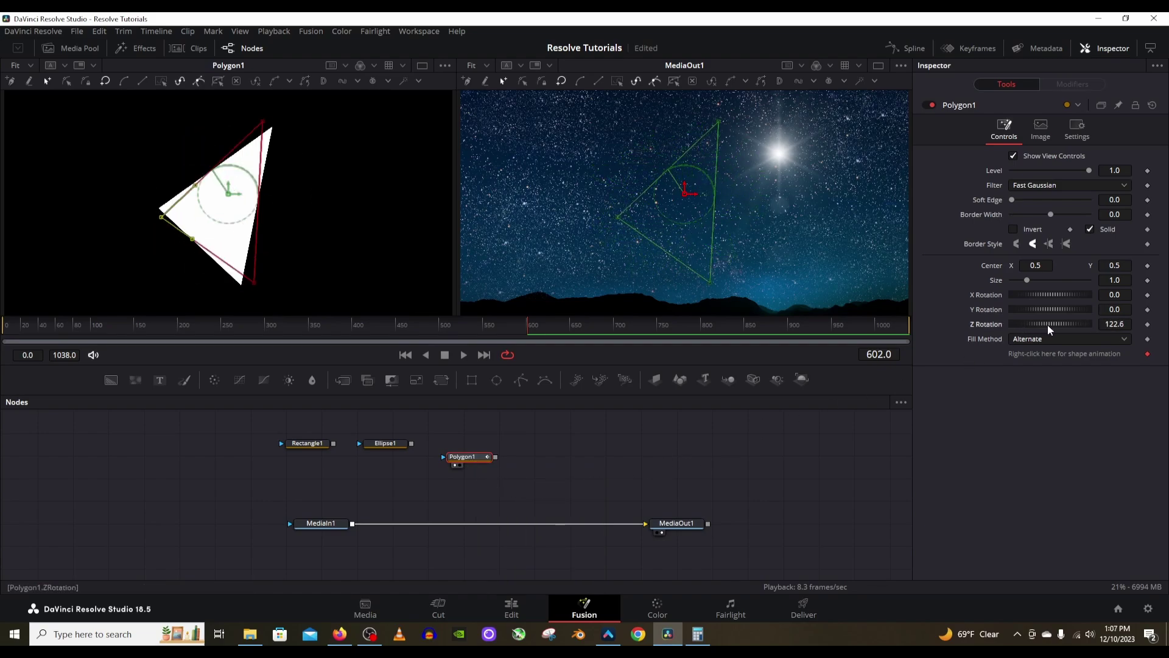
pyautogui.moveTo(1024, 308); pyautogui.dragTo(1052, 294)
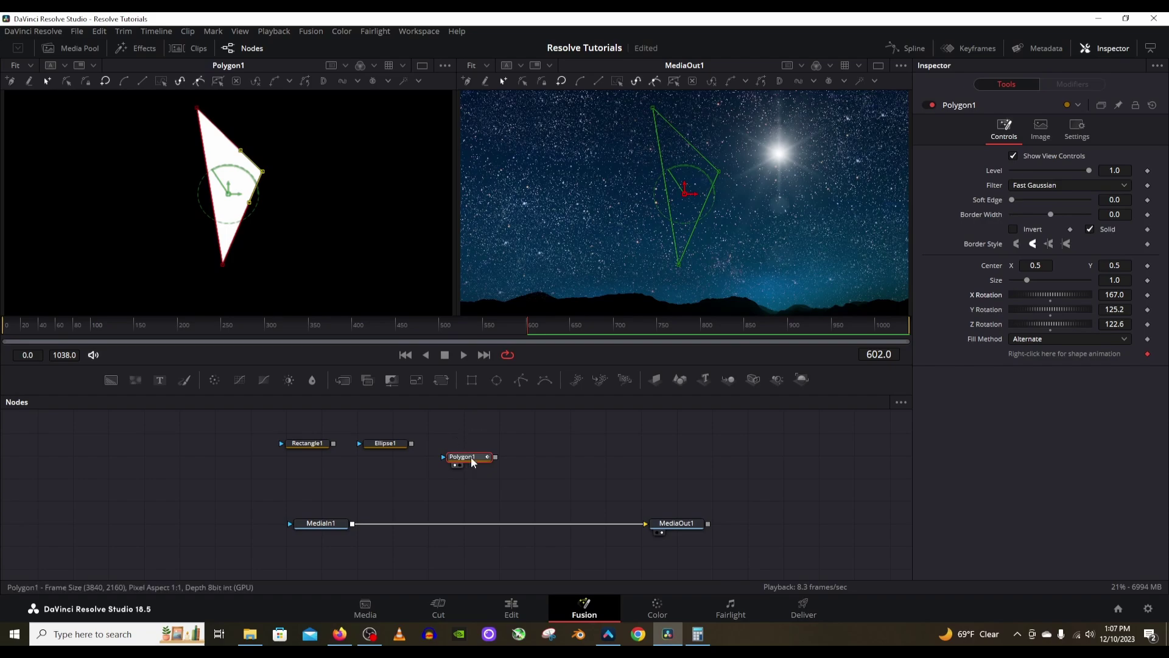
pyautogui.moveTo(472, 458); pyautogui.dragTo(489, 449)
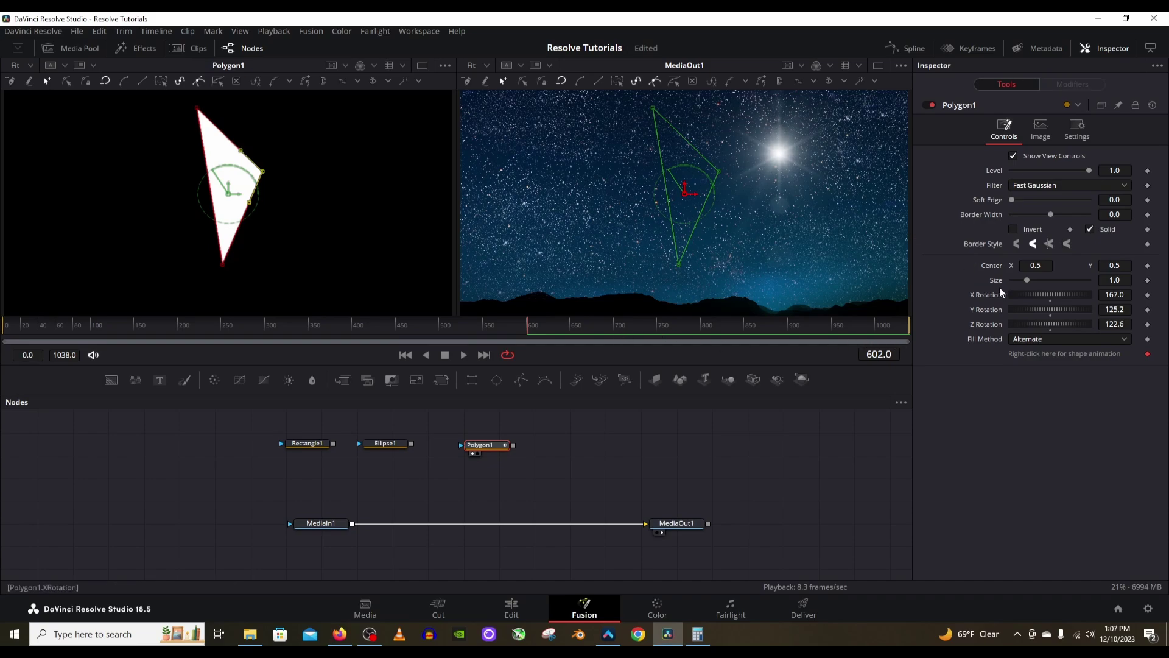
# Step: Enlarge the polygon mask to size 4.528 and convert its corners into a smooth curve
pyautogui.moveTo(1028, 279); pyautogui.dragTo(1072, 288)
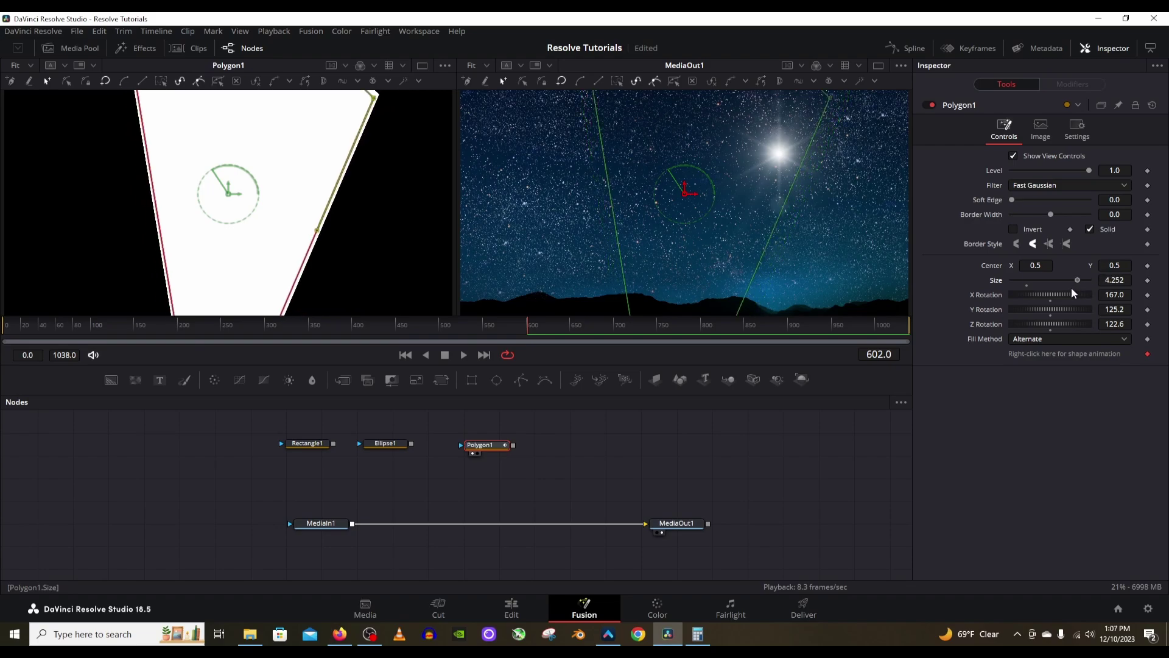
pyautogui.scroll(-2, 173, 297)
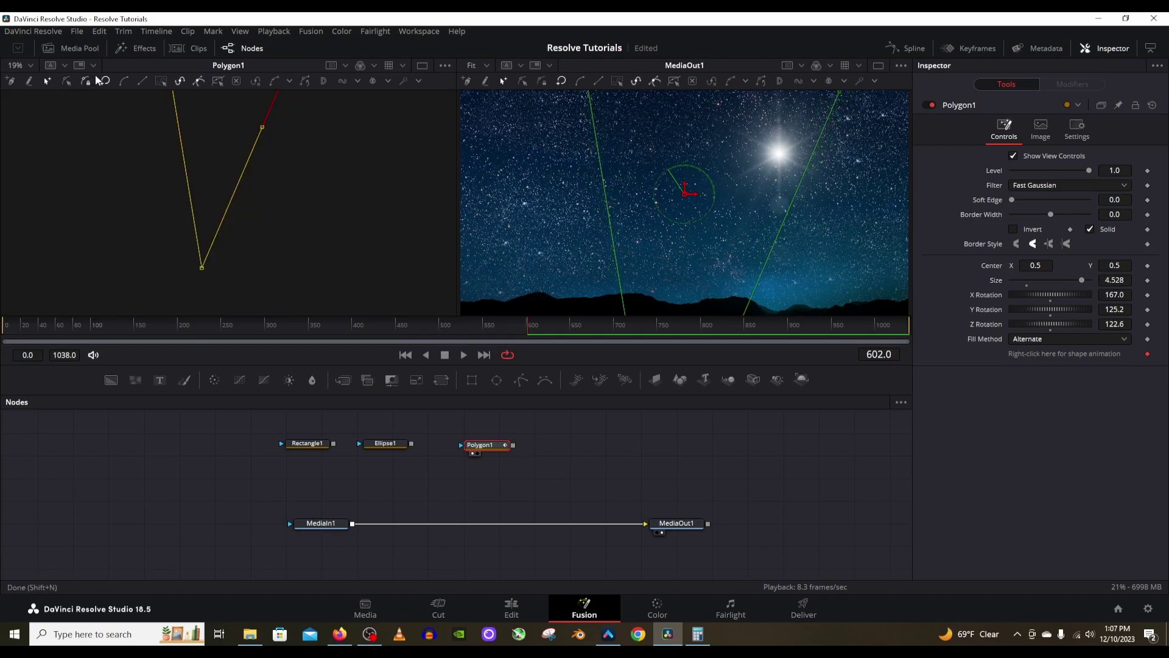
pyautogui.click(124, 82)
pyautogui.scroll(-3, 201, 202)
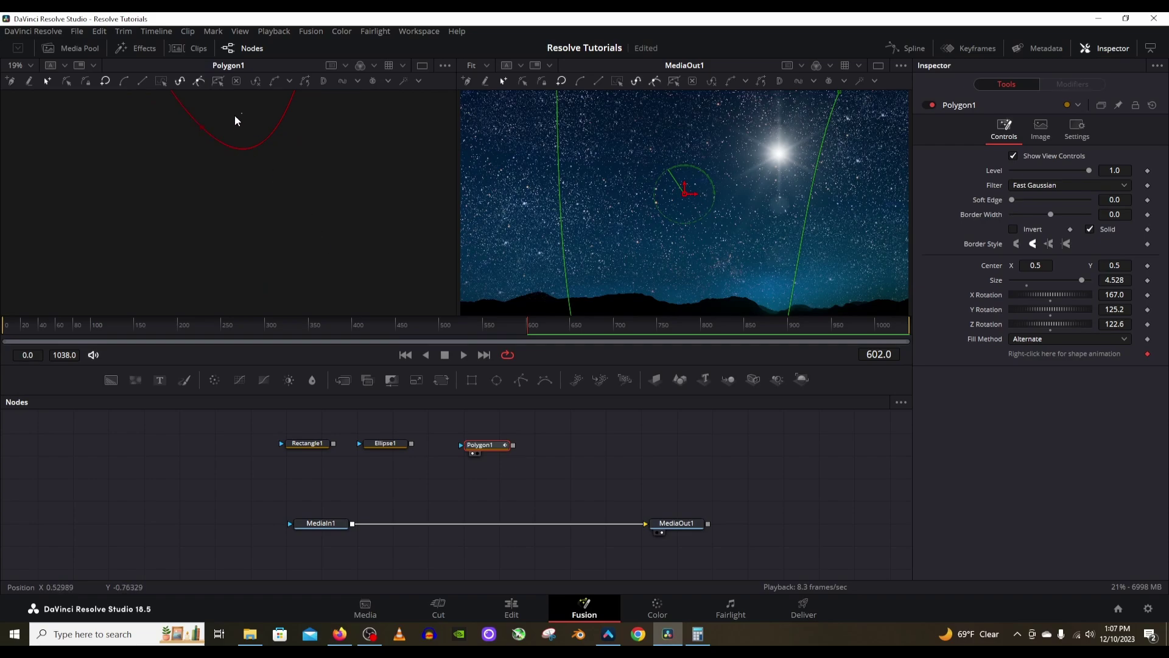
# Step: Undo a tangent change and reshape the curve's lower corner by selecting its points
pyautogui.hotkey('ctrl', 'z')
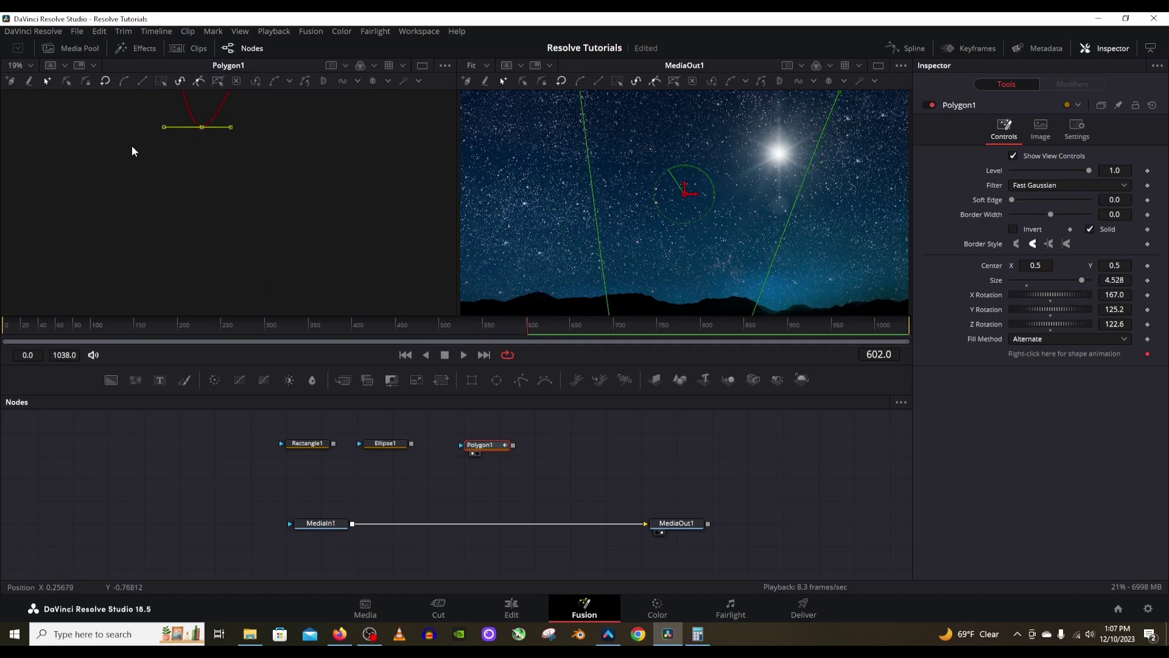
pyautogui.scroll(3, 132, 145)
pyautogui.click(166, 152)
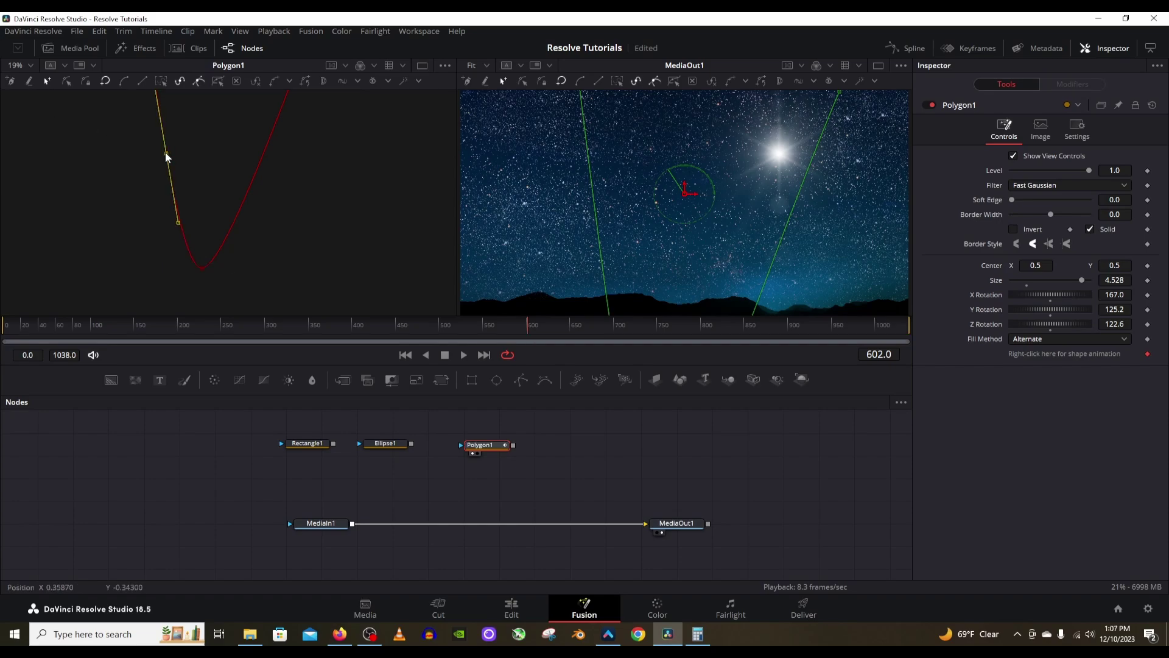
pyautogui.click(264, 146)
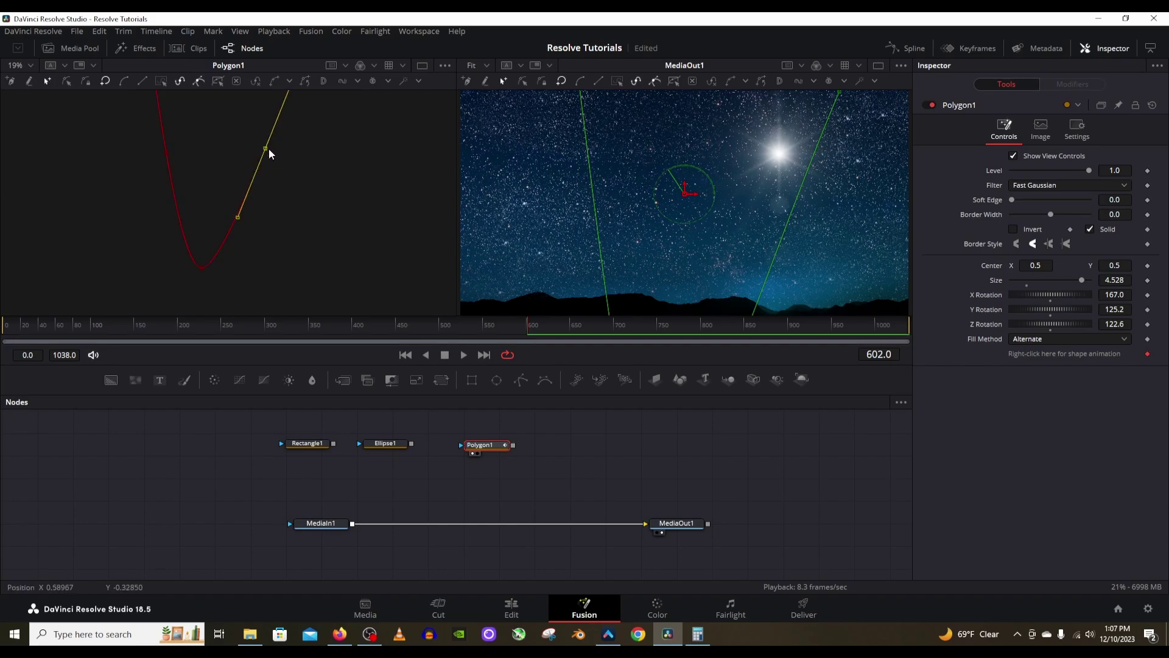
pyautogui.moveTo(263, 148); pyautogui.dragTo(381, 222)
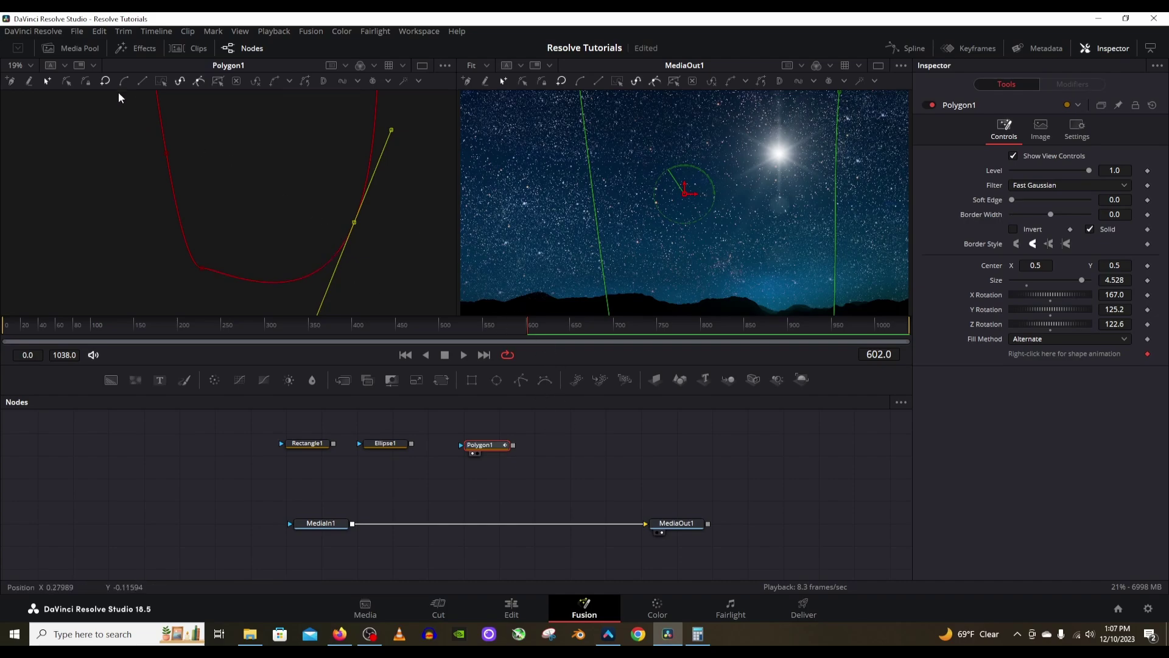
pyautogui.click(30, 65)
# Step: With the viewer at Fit, widen Rectangle1 to 0.228 and drag it lower in the frame
pyautogui.click(38, 82)
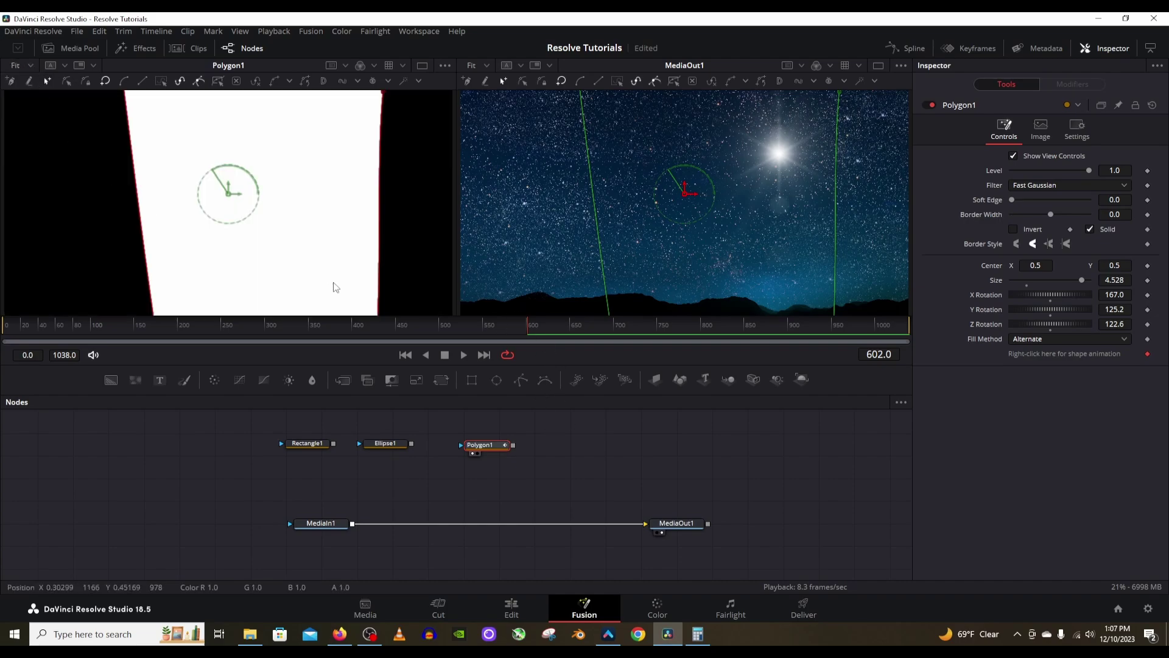
pyautogui.doubleClick(994, 280)
pyautogui.click(321, 444)
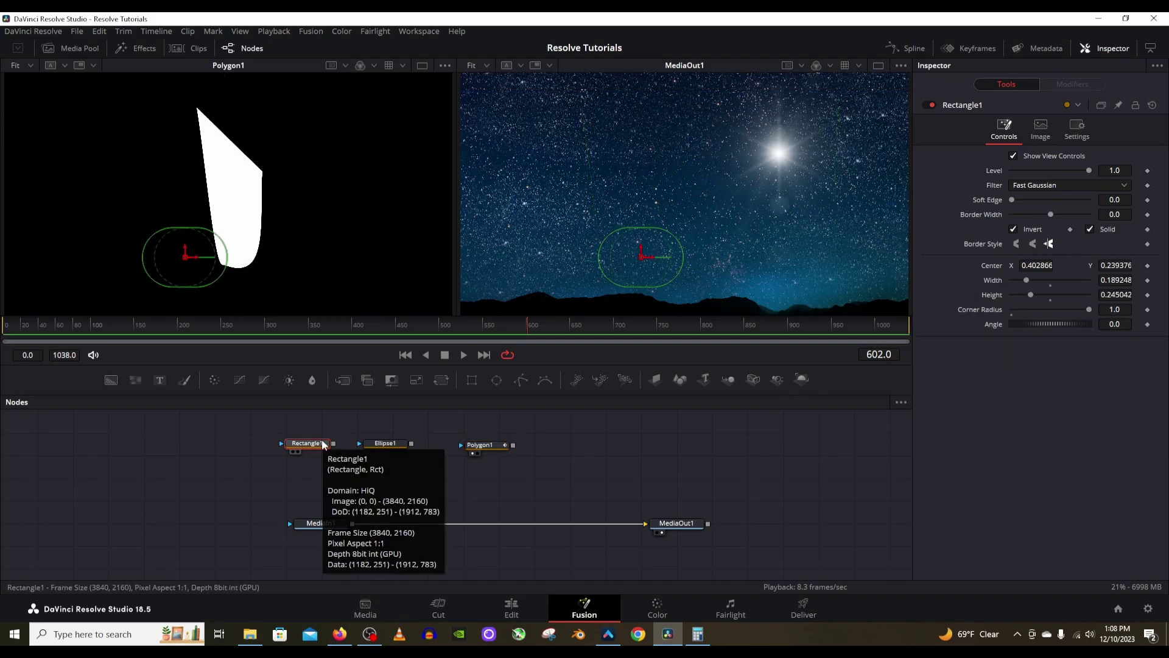
pyautogui.press('1')
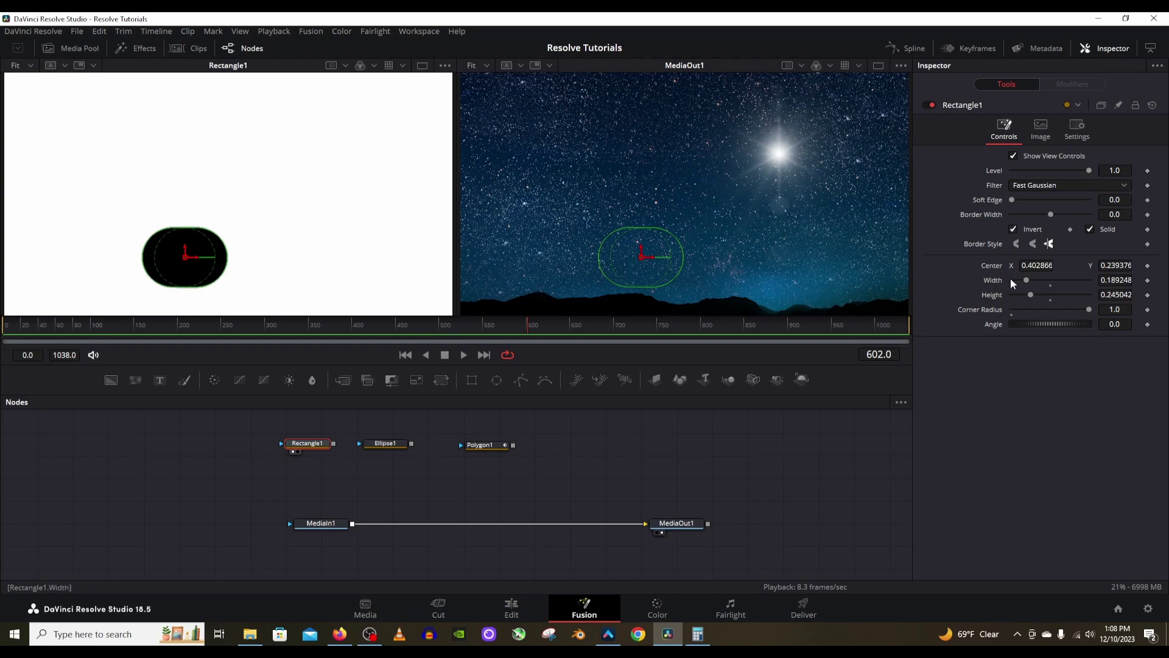
pyautogui.moveTo(1026, 280); pyautogui.dragTo(1029, 280)
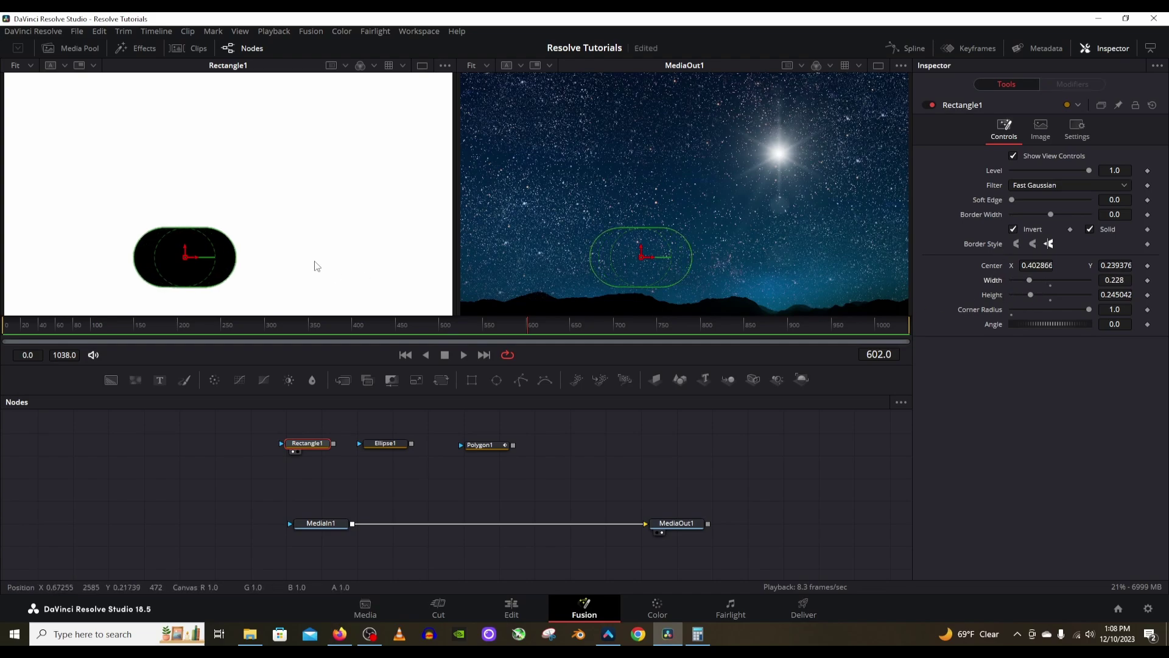
pyautogui.moveTo(181, 258); pyautogui.dragTo(204, 192)
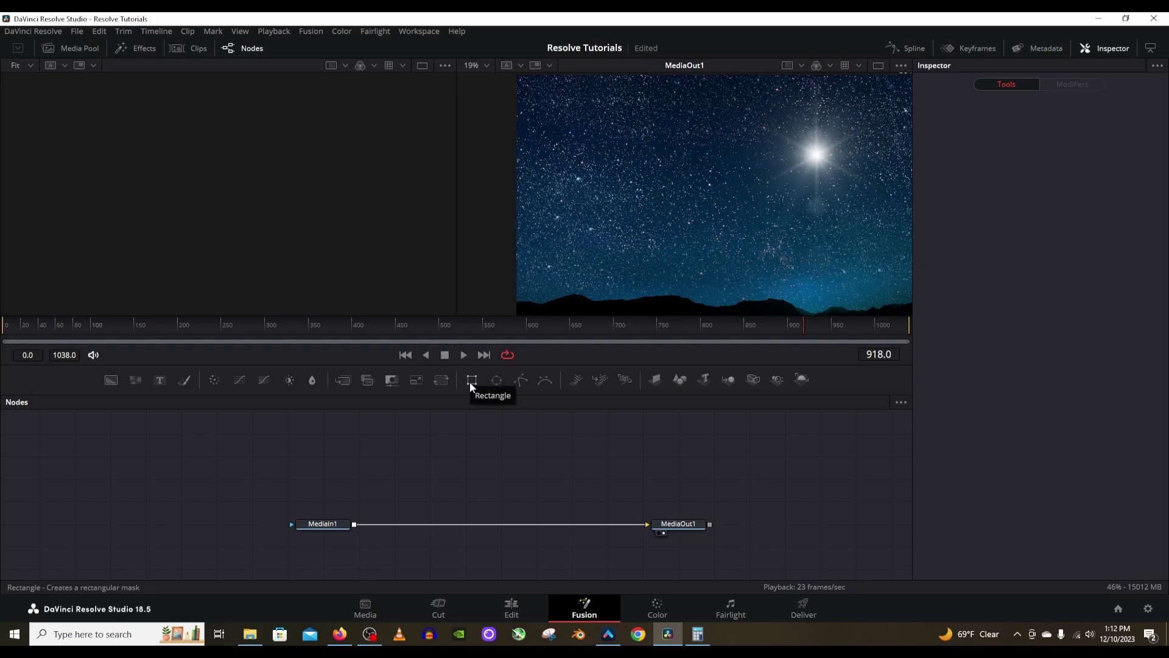
# Step: Add a new Rectangle1 mask on MediaIn1, uninverted, moved up and reshaped
pyautogui.moveTo(472, 384); pyautogui.dragTo(399, 454)
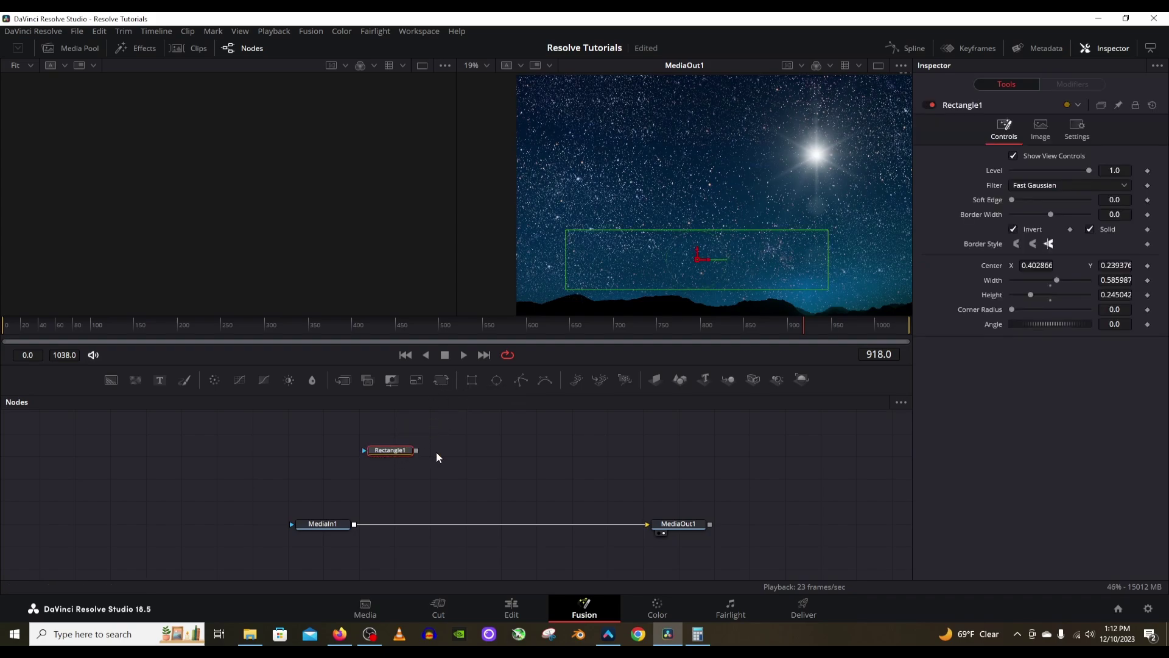
pyautogui.press('1')
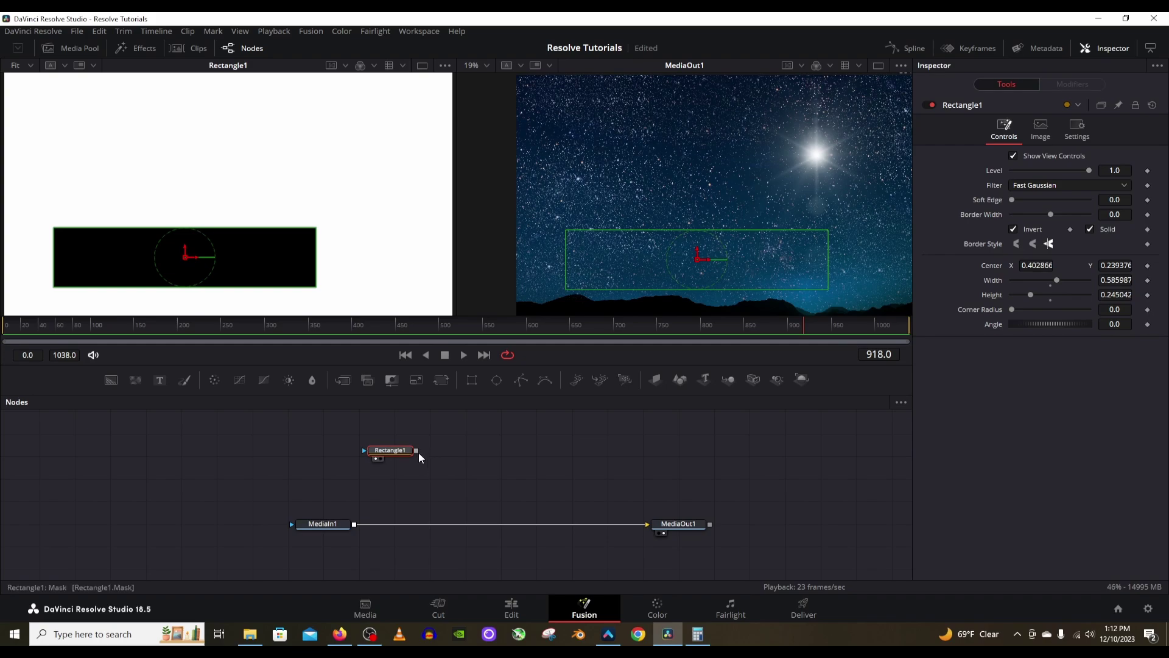
pyautogui.moveTo(418, 452); pyautogui.dragTo(324, 523)
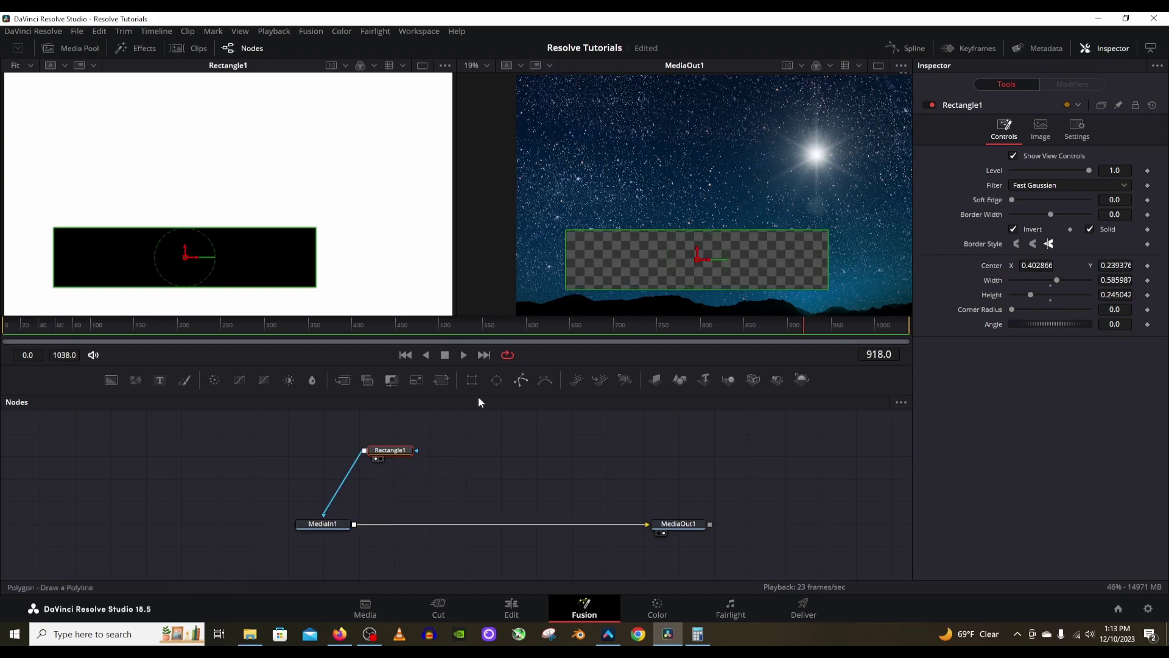
pyautogui.moveTo(696, 259); pyautogui.dragTo(723, 163)
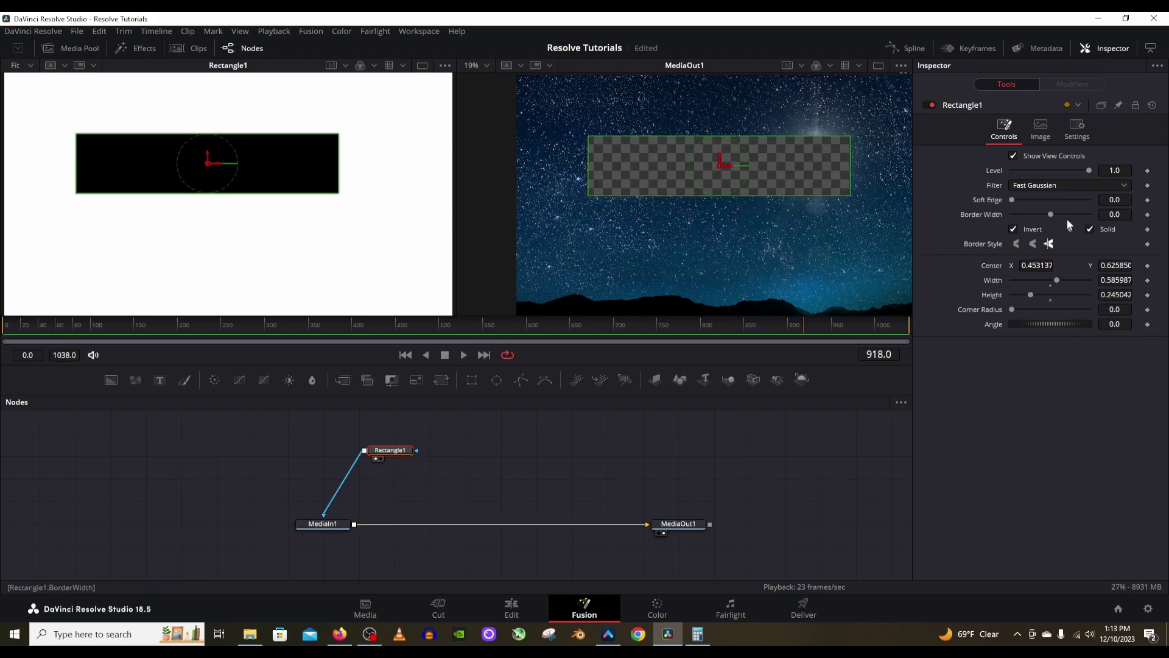
pyautogui.click(1013, 229)
pyautogui.moveTo(851, 196); pyautogui.dragTo(833, 213)
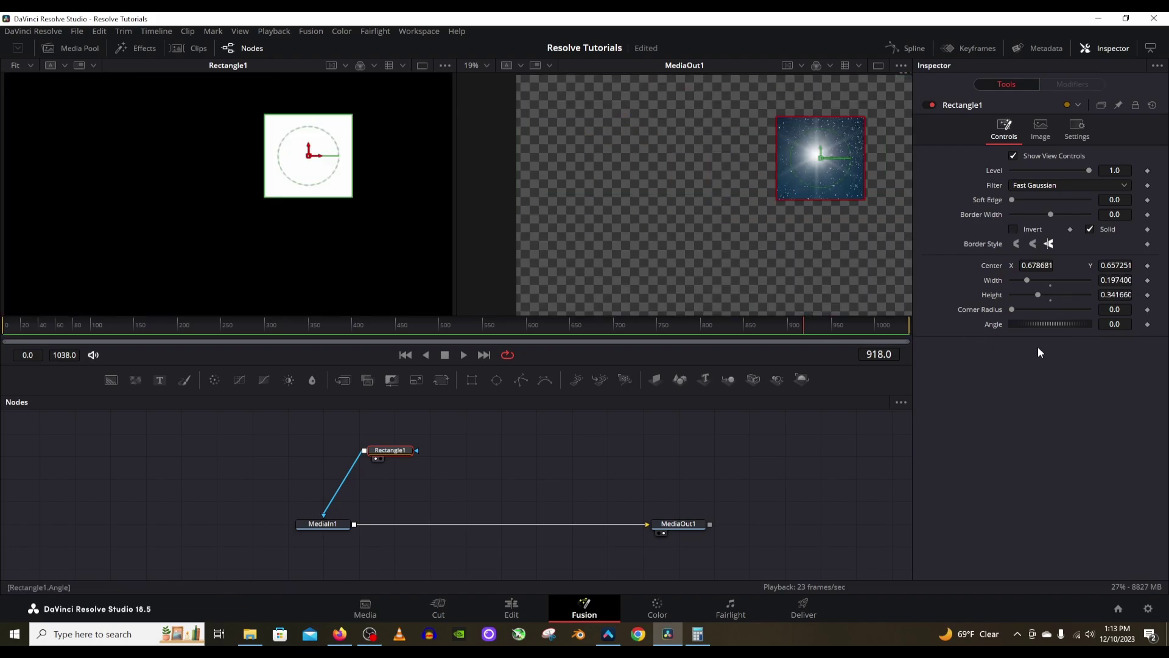
# Step: Give the rectangle angle 151.3, corner radius 1.0 and a soft edge of about 0.11
pyautogui.moveTo(1067, 323); pyautogui.dragTo(1084, 323)
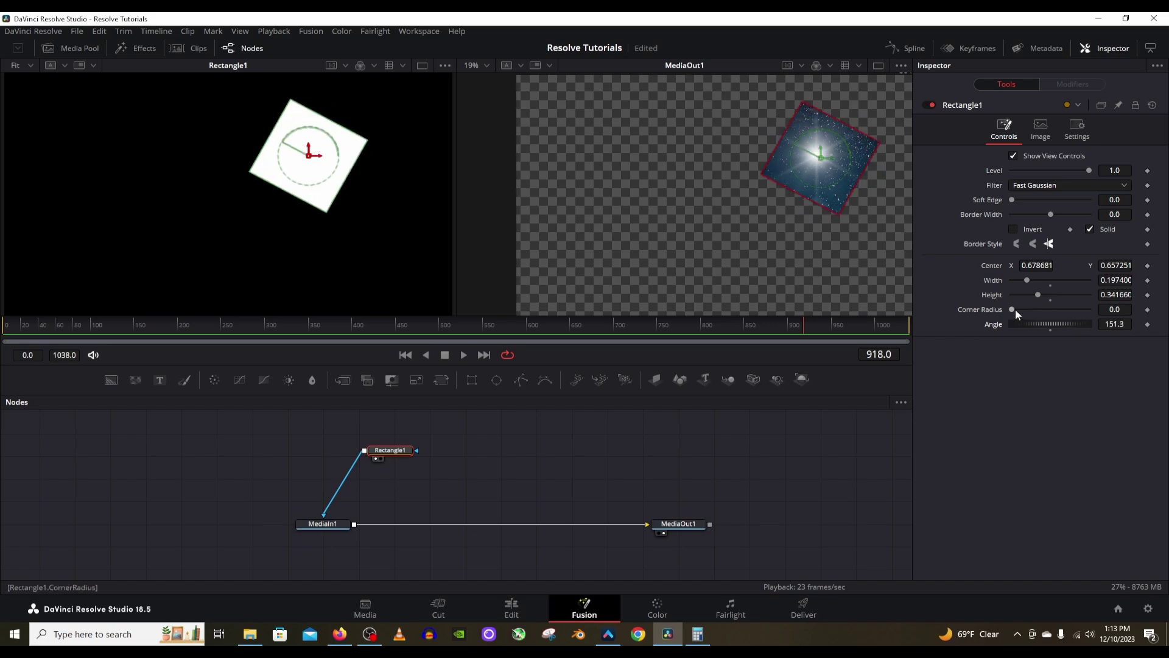
pyautogui.moveTo(1012, 309); pyautogui.dragTo(1091, 310)
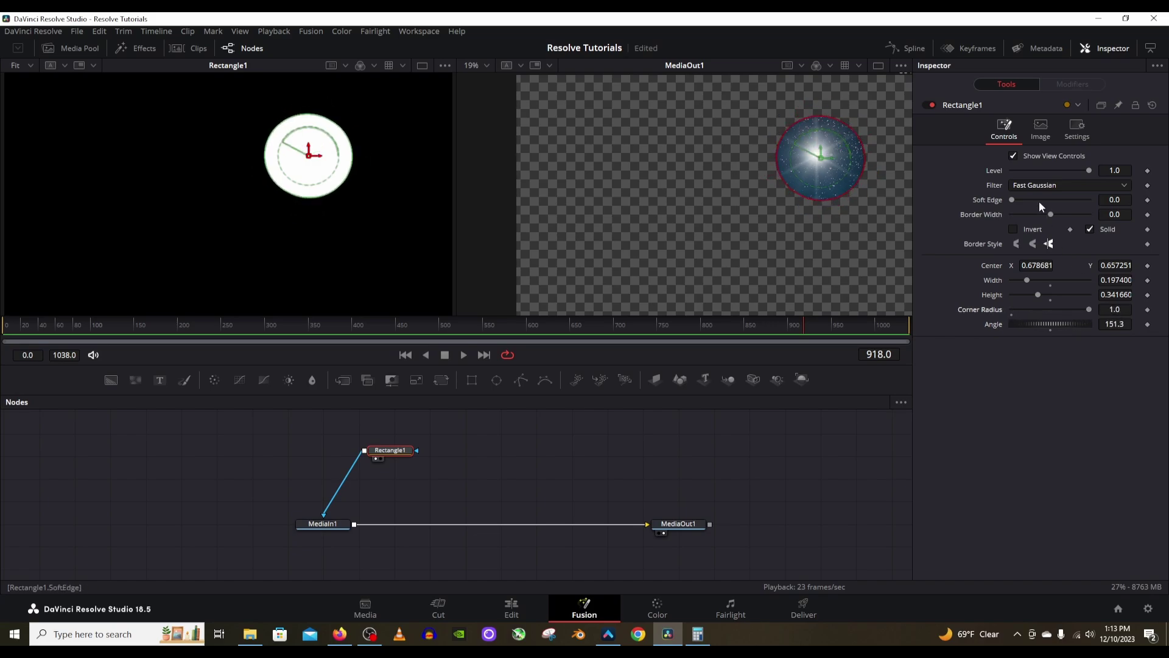
pyautogui.moveTo(1014, 198); pyautogui.dragTo(1122, 182)
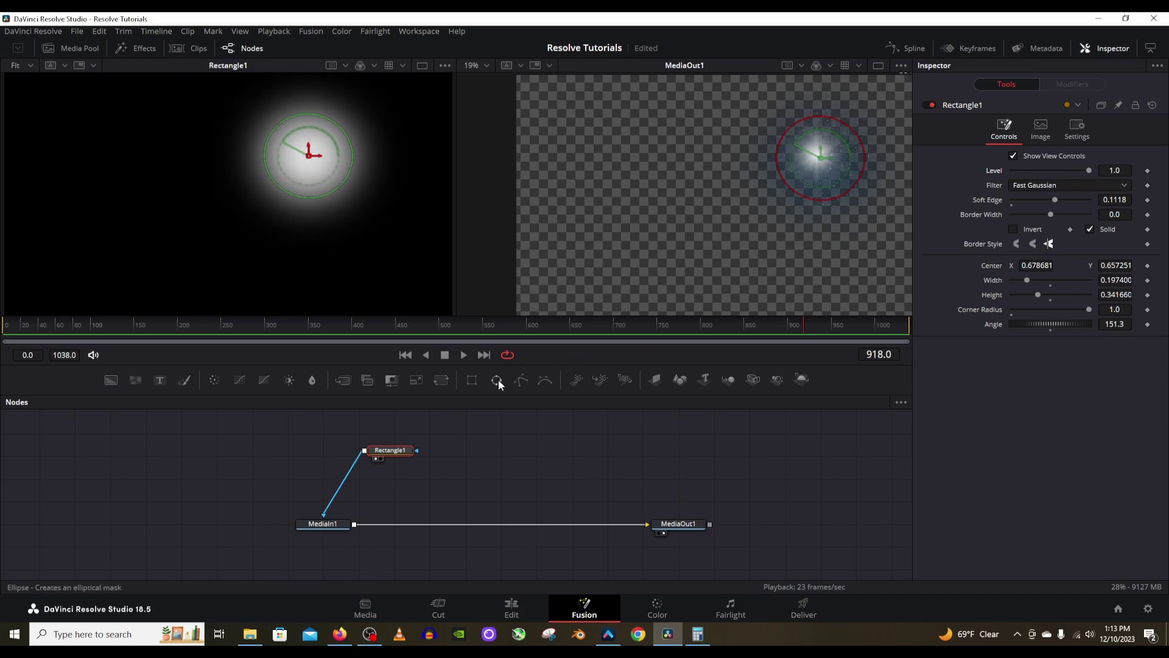
# Step: Swap in an uninverted Ellipse mask on MediaIn1, shrink it to an upper-right circle, then add a Polygon node
pyautogui.moveTo(497, 383); pyautogui.dragTo(476, 448)
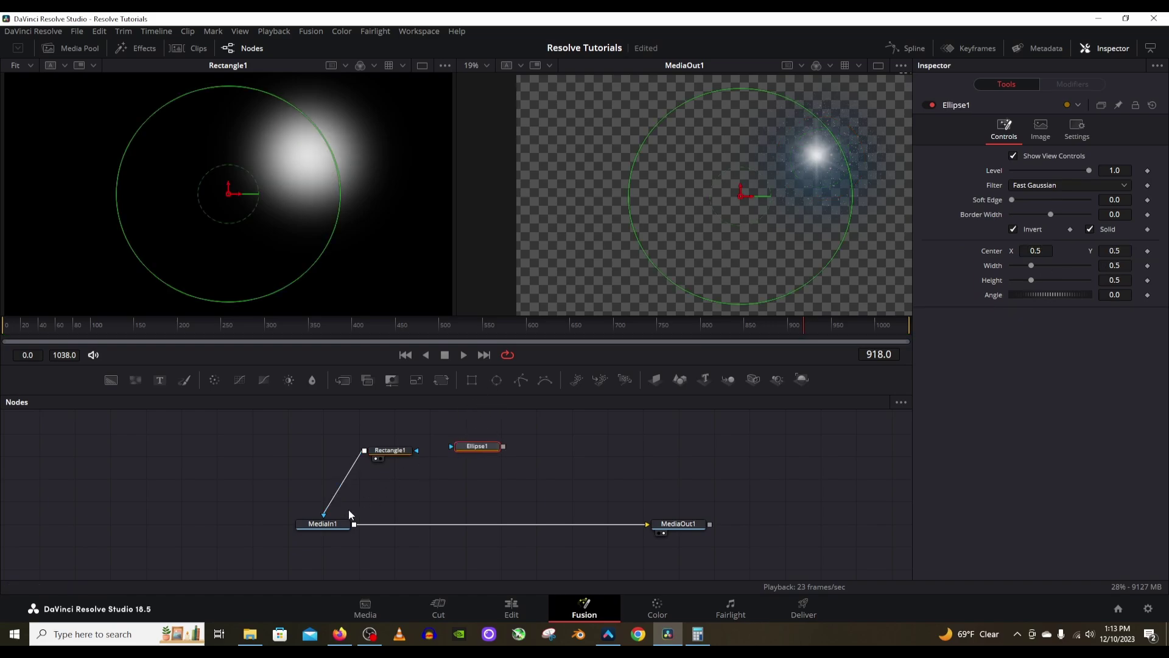
pyautogui.moveTo(324, 517); pyautogui.dragTo(374, 508)
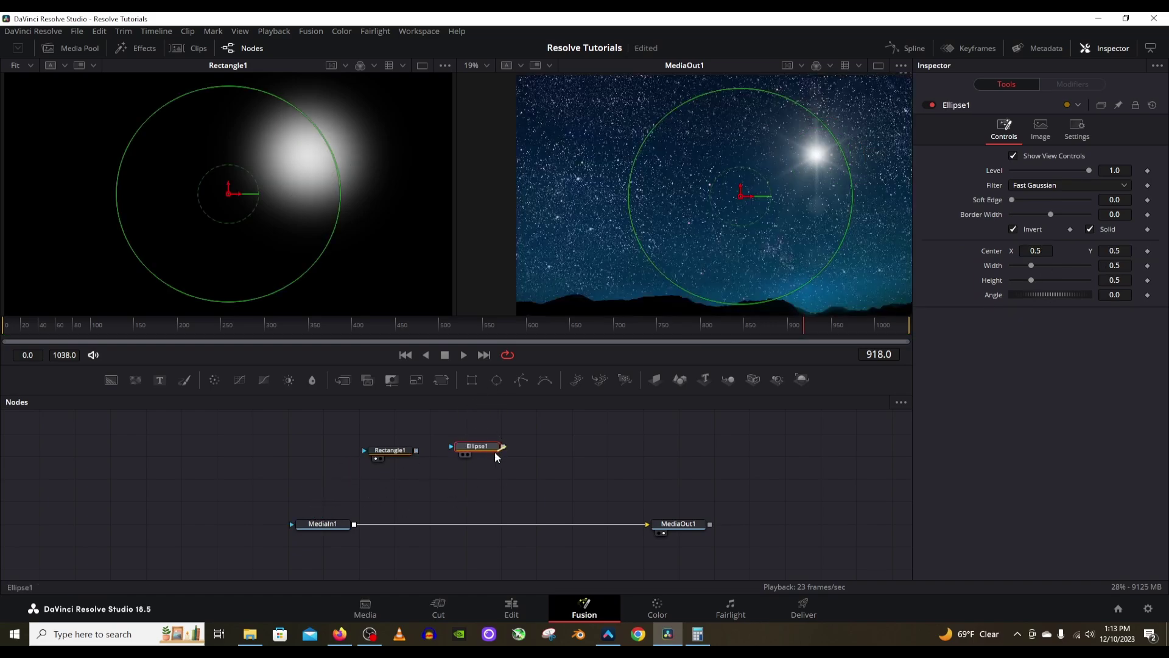
pyautogui.moveTo(502, 445); pyautogui.dragTo(344, 523)
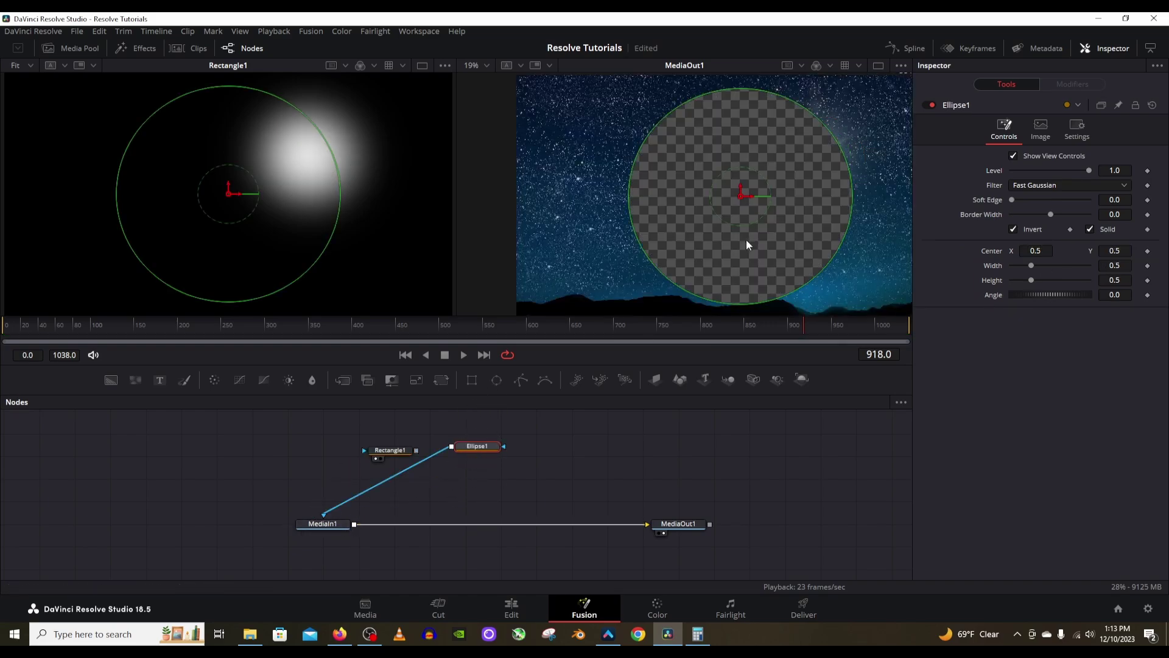
pyautogui.click(1014, 229)
pyautogui.moveTo(830, 261); pyautogui.dragTo(788, 226)
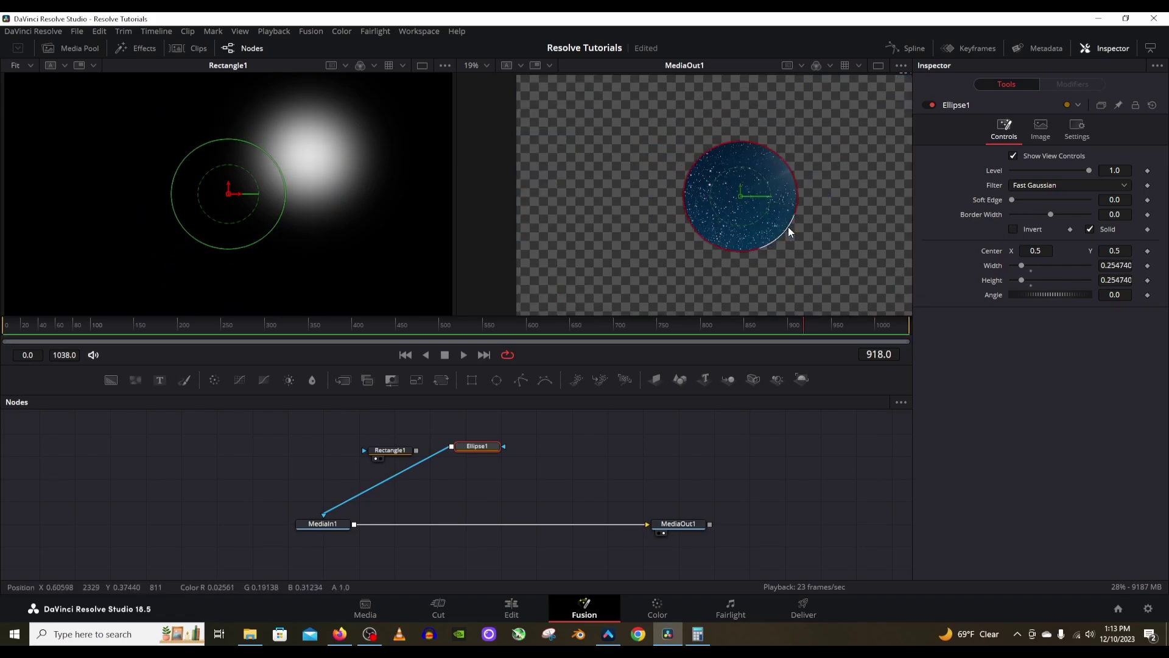
pyautogui.moveTo(741, 198); pyautogui.dragTo(820, 141)
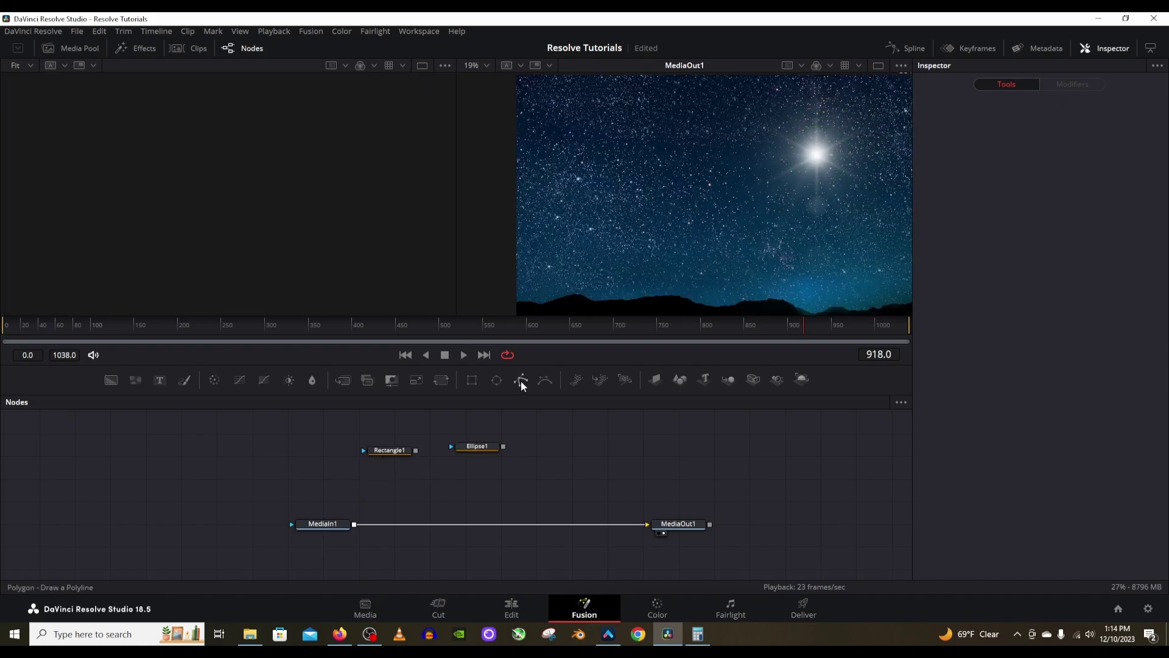
pyautogui.moveTo(521, 385); pyautogui.dragTo(561, 449)
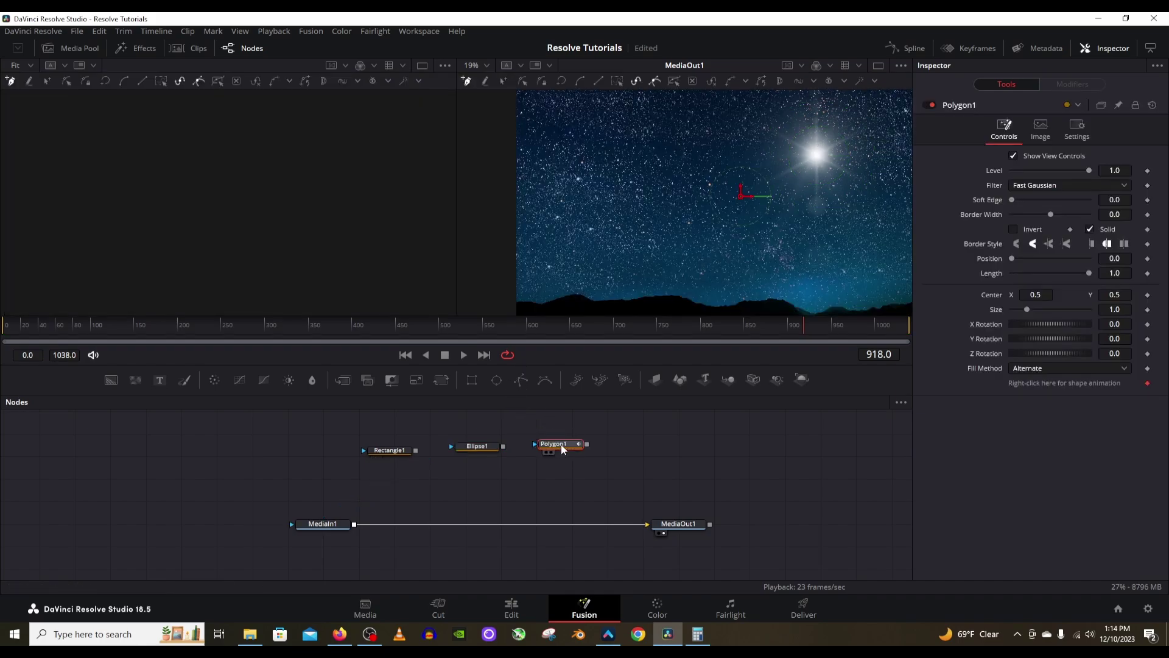
# Step: Wire Polygon1 to MediaIn1's mask and draw a closed four-point shape in the viewer
pyautogui.click(546, 452)
pyautogui.moveTo(587, 444); pyautogui.dragTo(321, 531)
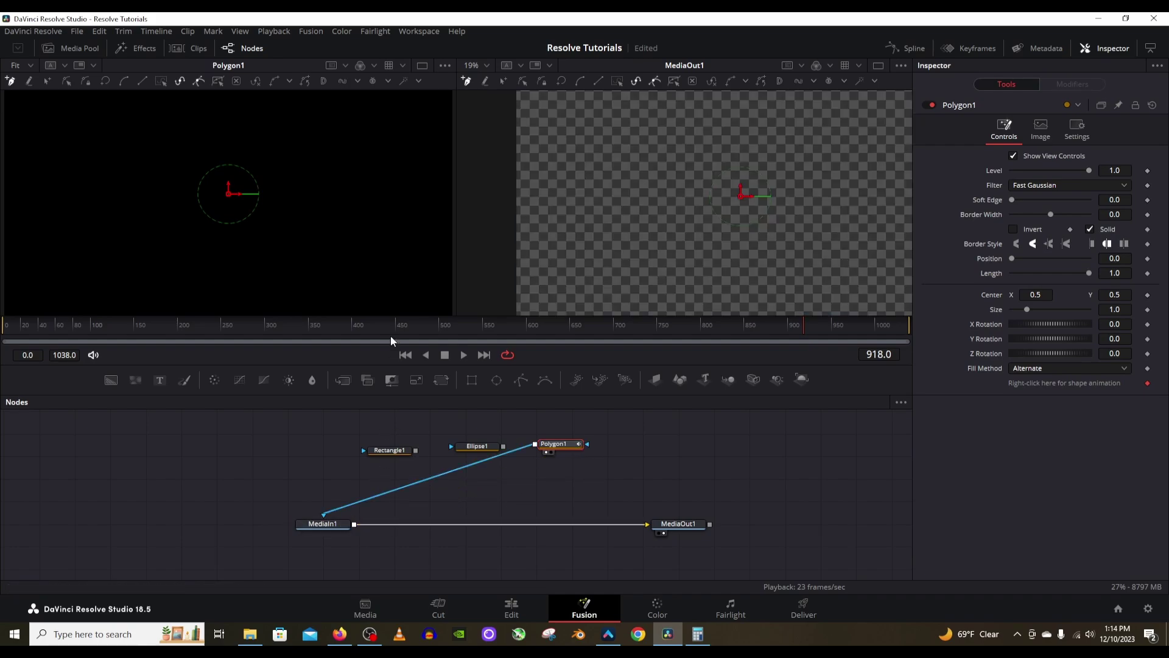
pyautogui.click(286, 126)
pyautogui.click(320, 251)
pyautogui.click(239, 178)
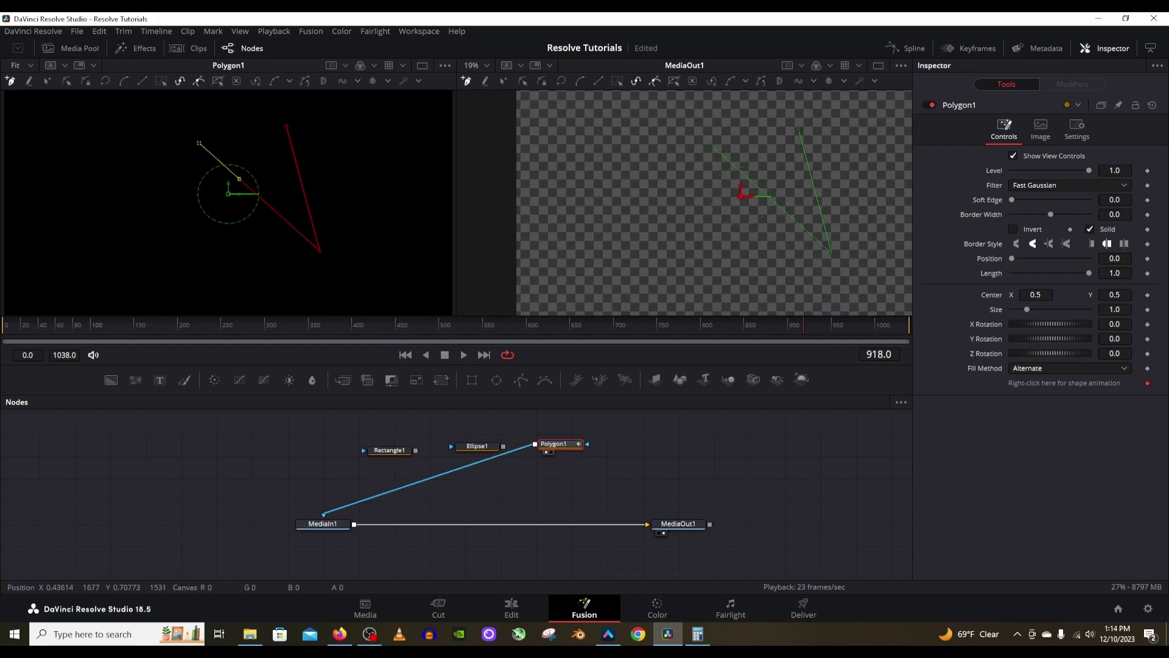
pyautogui.click(198, 143)
pyautogui.click(287, 127)
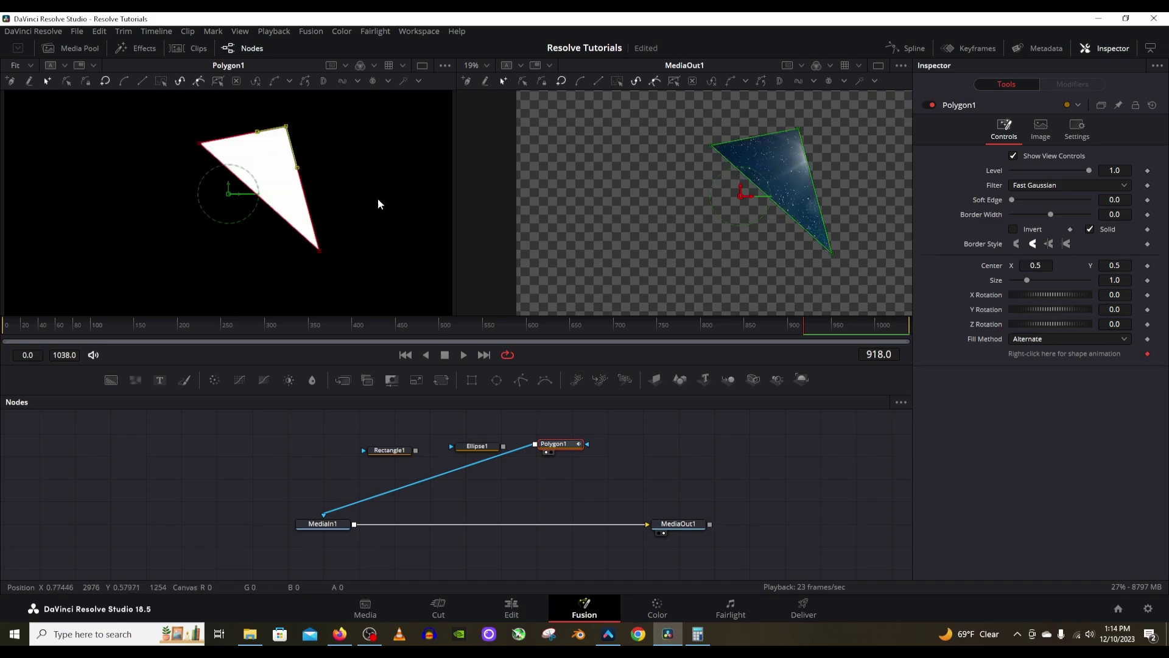
# Step: Move the polygon up-right, reset its X, Y and Z rotations to zero, and set size 0.748
pyautogui.moveTo(741, 193); pyautogui.dragTo(771, 183)
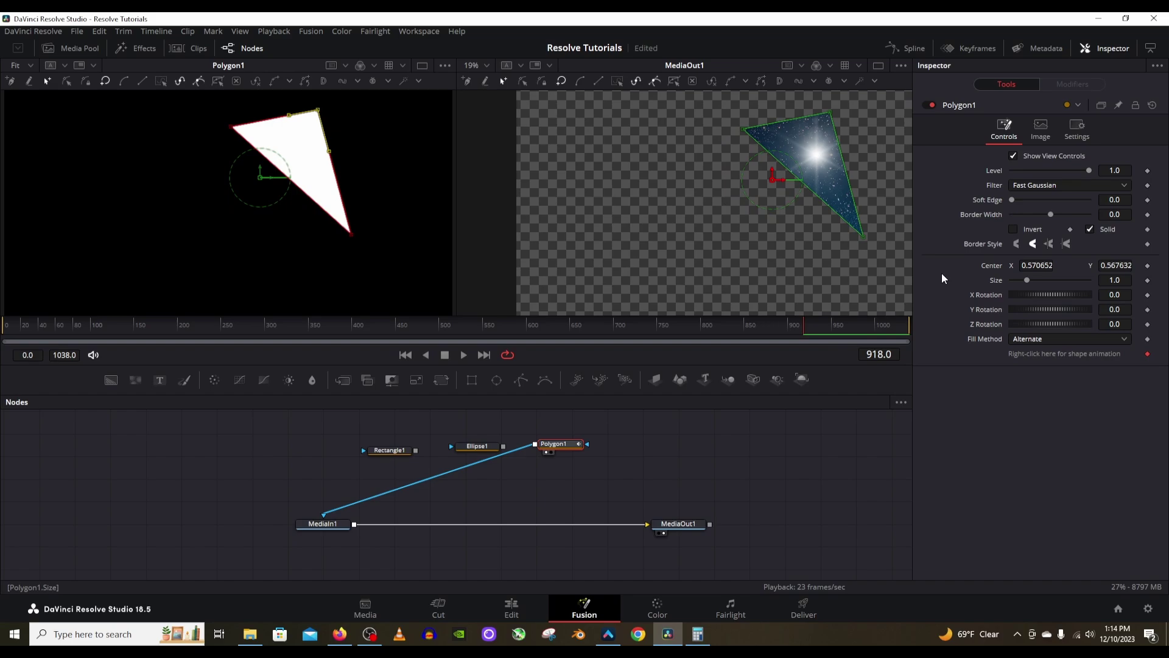
pyautogui.moveTo(1019, 290); pyautogui.dragTo(1166, 330)
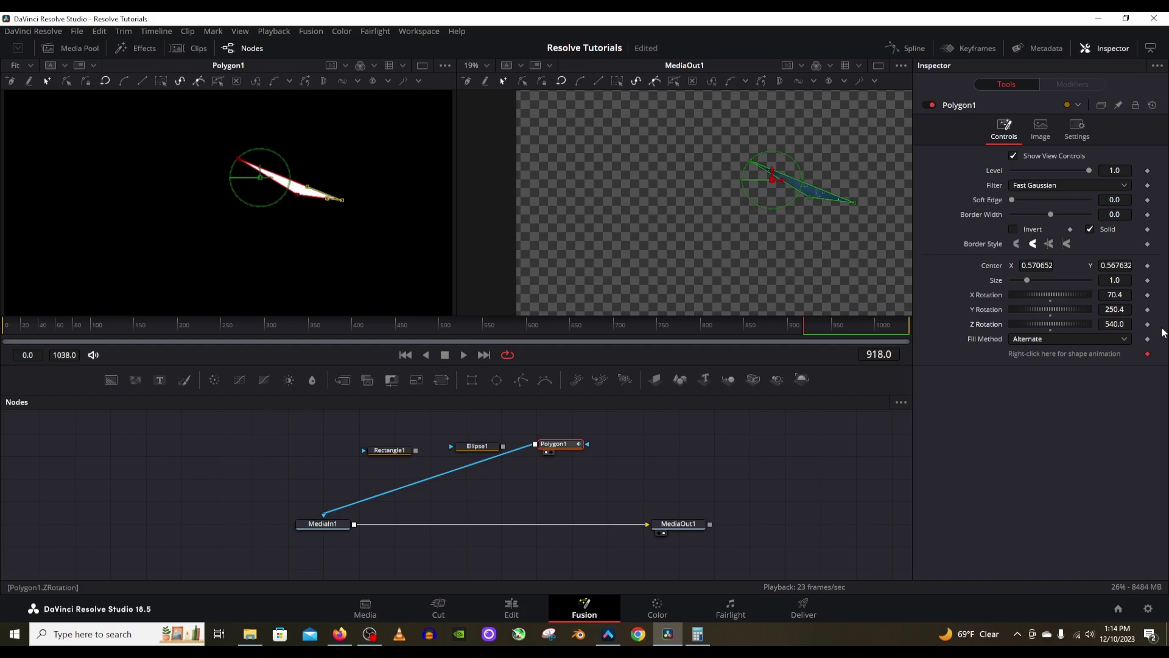
pyautogui.doubleClick(1051, 295)
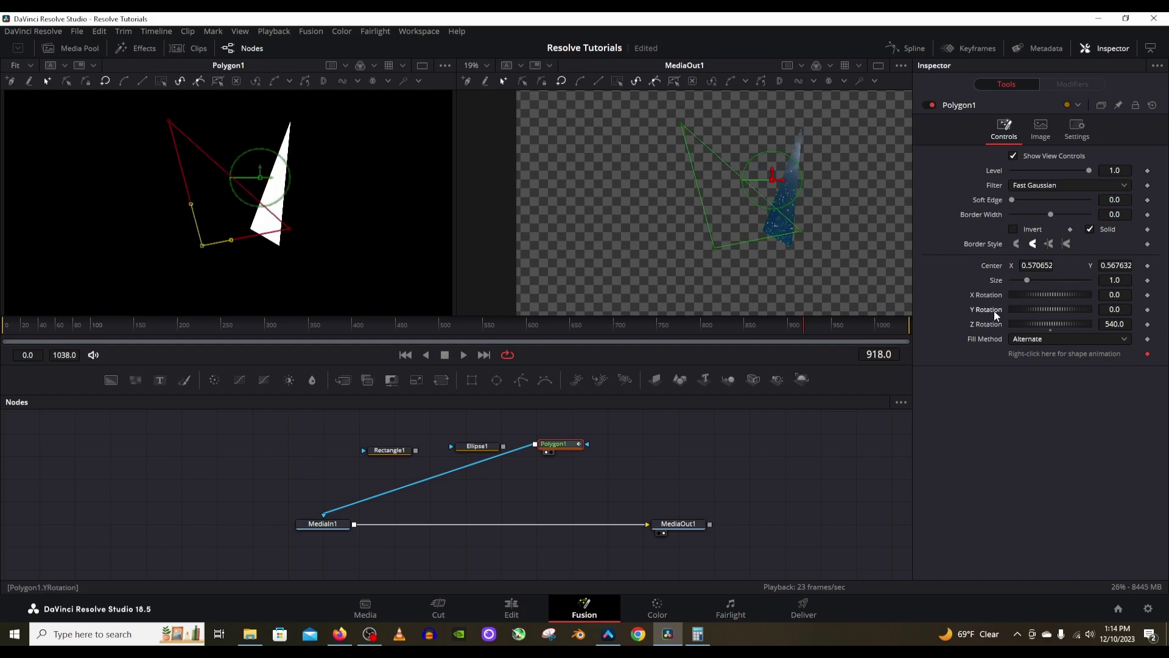
pyautogui.doubleClick(1051, 309)
pyautogui.doubleClick(1051, 324)
pyautogui.moveTo(1027, 280)
pyautogui.mouseDown()
pyautogui.moveTo(1062, 284)
pyautogui.moveTo(1023, 285)
pyautogui.mouseUp()
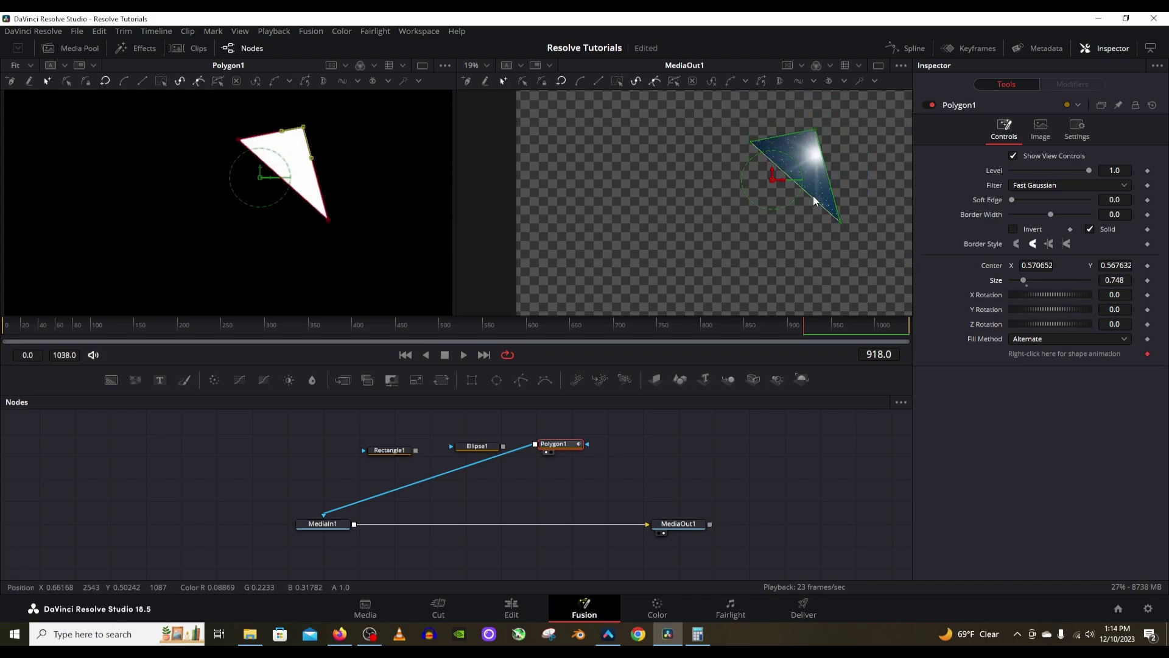
# Step: Add points on the lower-left and right edges to form a pentagon, then nudge it up-right
pyautogui.moveTo(783, 170); pyautogui.dragTo(745, 202)
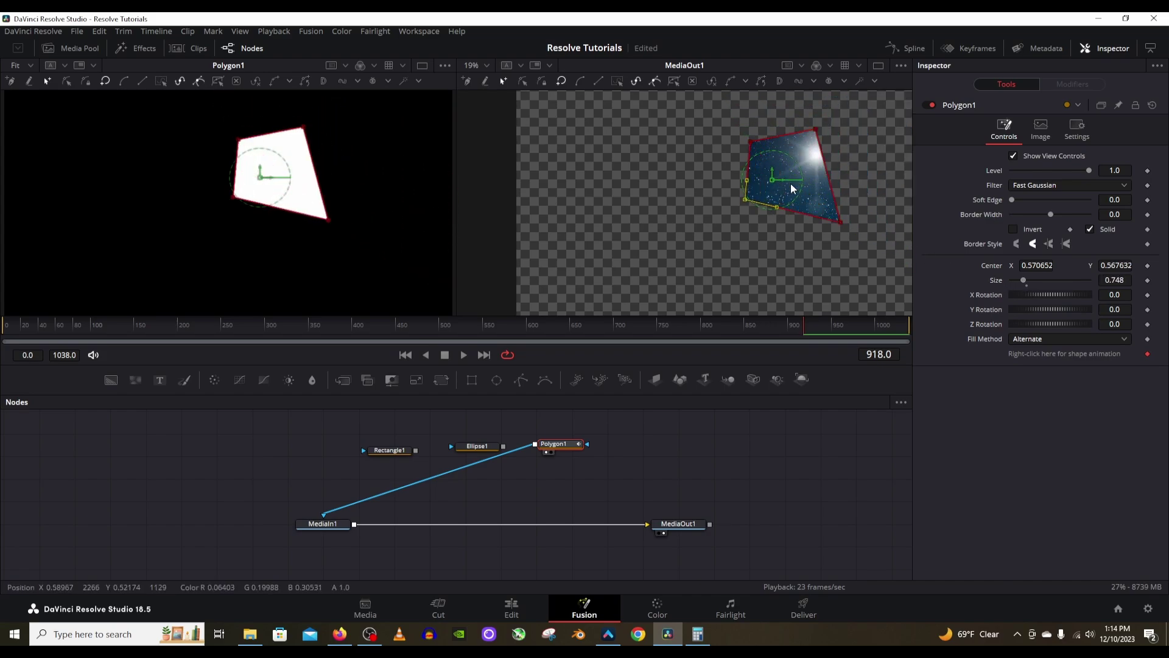
pyautogui.click(827, 165)
pyautogui.moveTo(830, 168); pyautogui.dragTo(860, 145)
pyautogui.moveTo(771, 181); pyautogui.dragTo(783, 171)
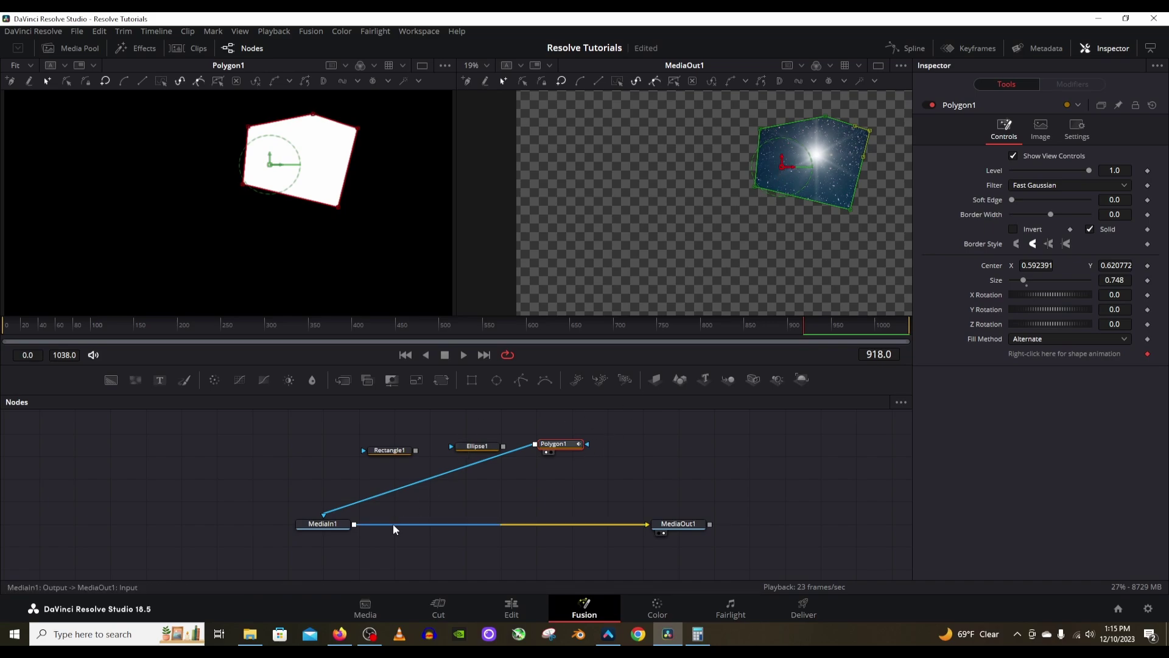
# Step: Load MediaIn1 in the viewer and scrub from frame 600 to 859 to review the rectangle animation
pyautogui.click(329, 524)
pyautogui.press('1')
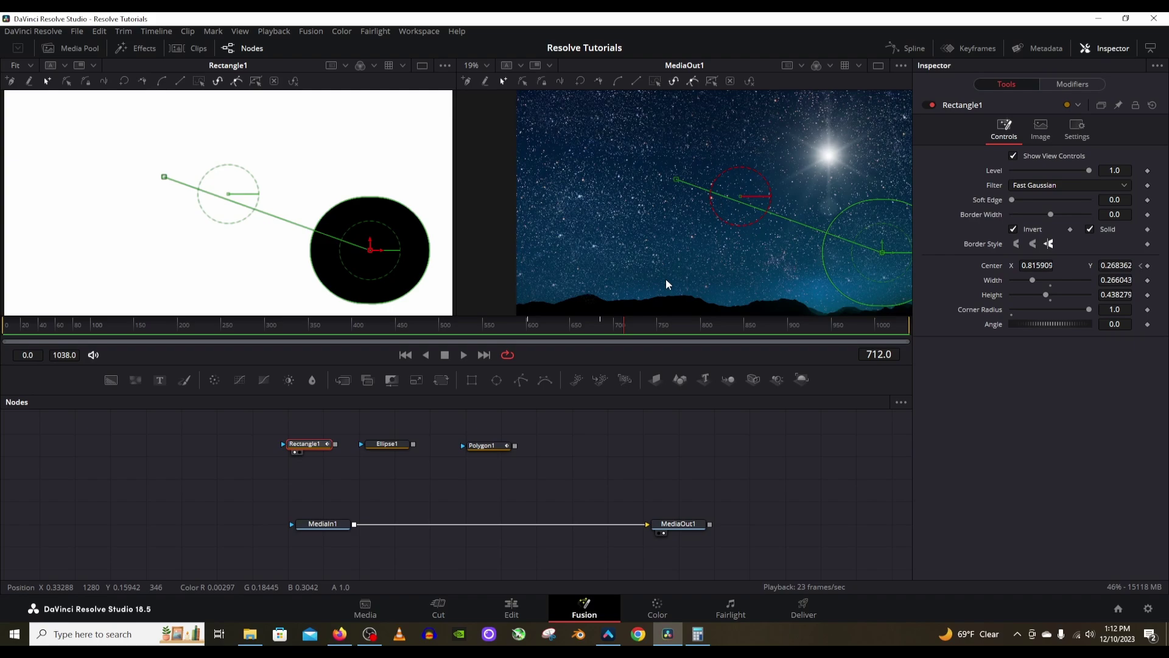
pyautogui.click(529, 328)
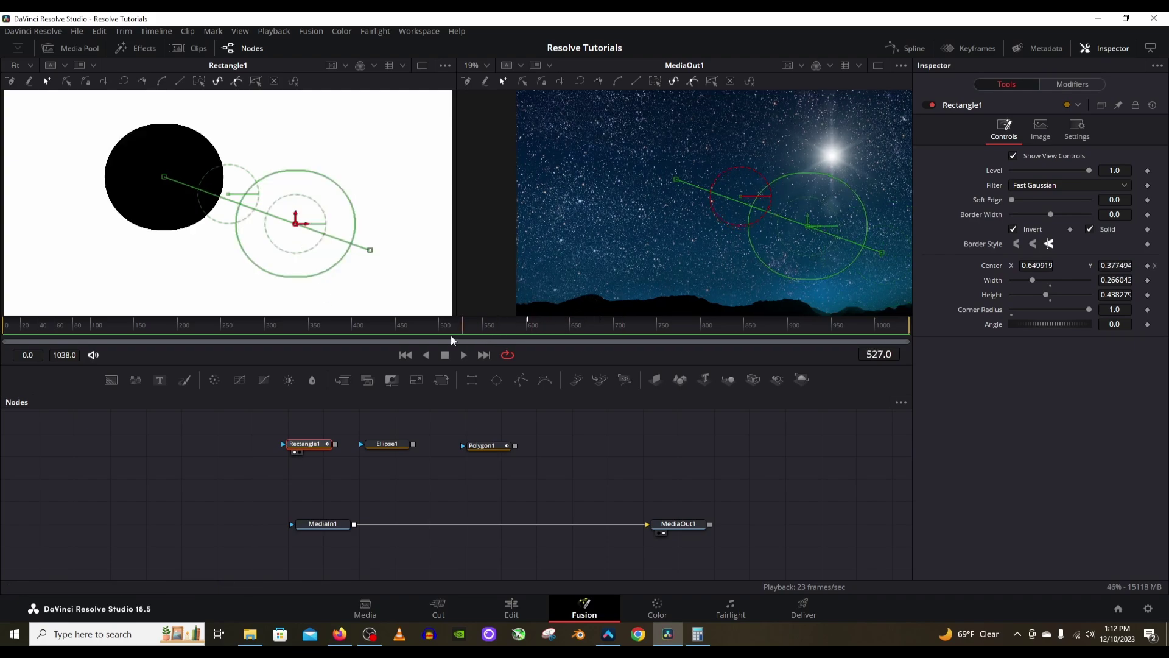
pyautogui.moveTo(535, 343); pyautogui.dragTo(804, 334)
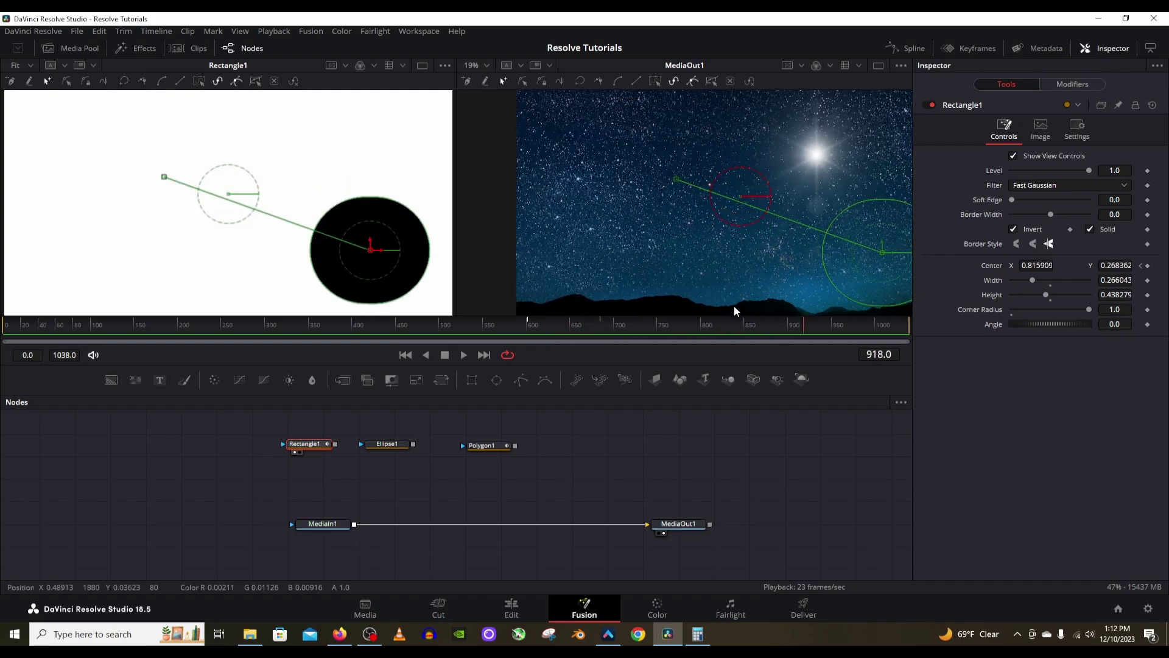